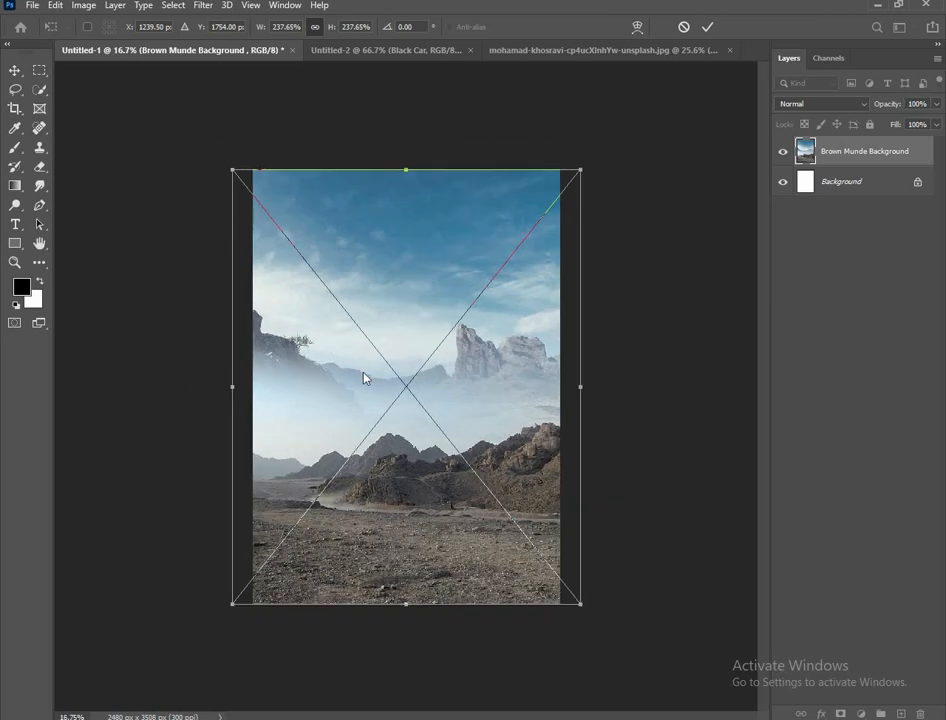
- Narrow the Brown Munde Background image to about 227% width so it still fills the canvas, and commit the transform
drag(233, 387, 238, 383)
drag(582, 390, 576, 391)
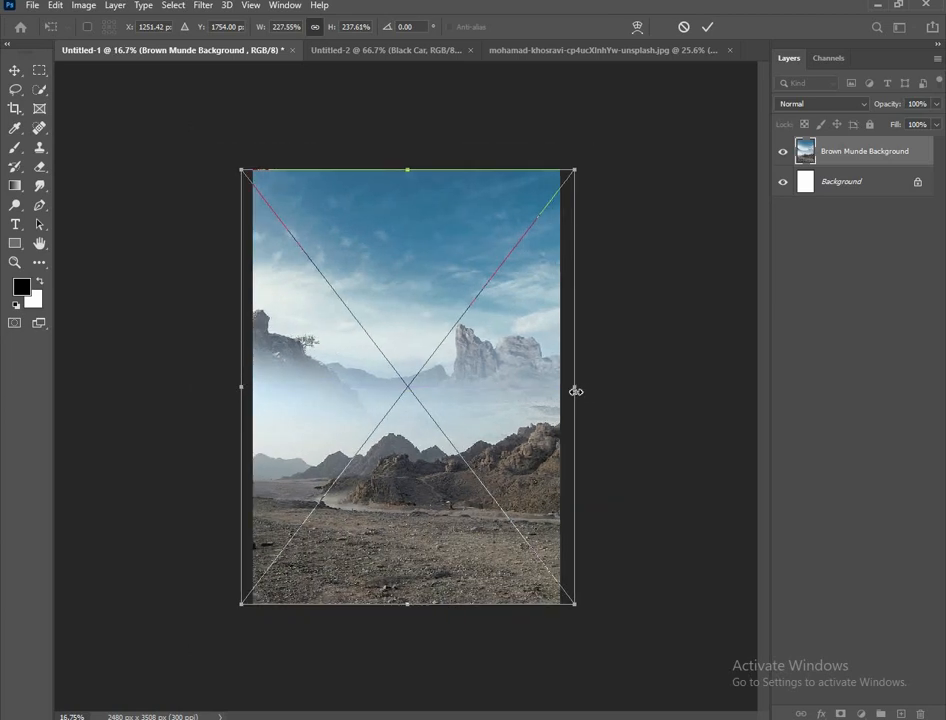
key(Return)
scroll(397, 448, up, 2)
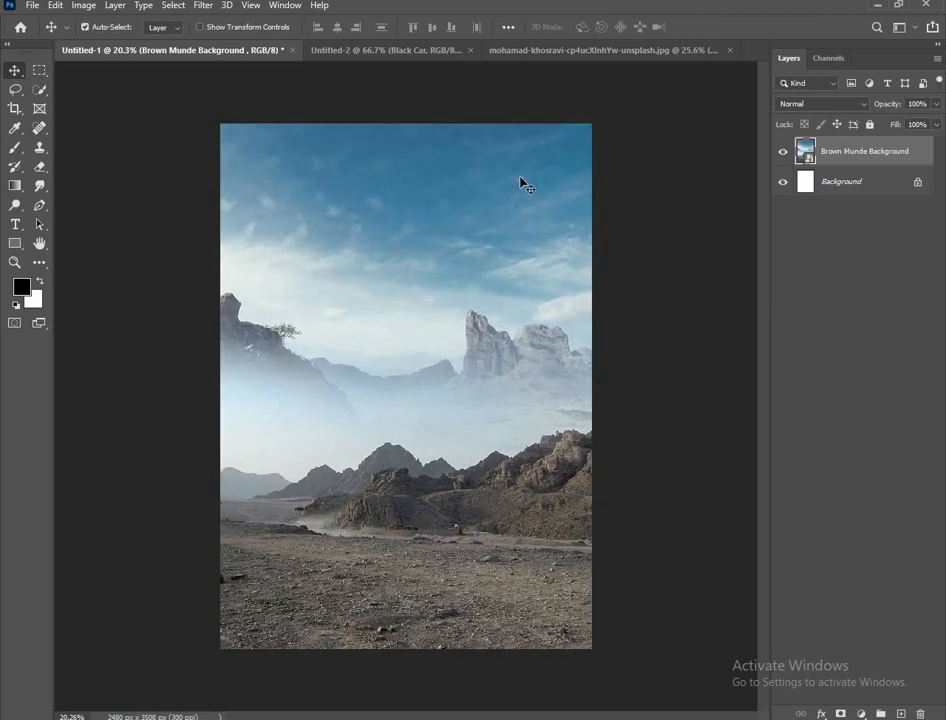
- Grade the background in Camera Raw with temperature +11, contrast +65, highlights +43, shadows -21 and clarity +26
click(215, 9)
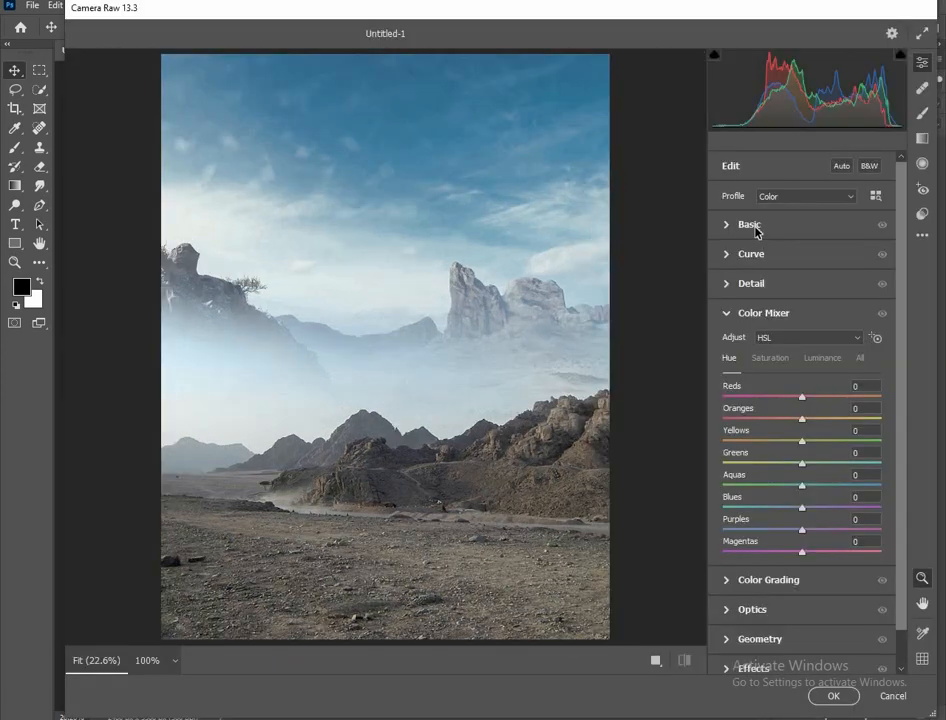
click(738, 228)
drag(828, 367, 855, 362)
drag(802, 386, 788, 410)
drag(802, 282, 814, 290)
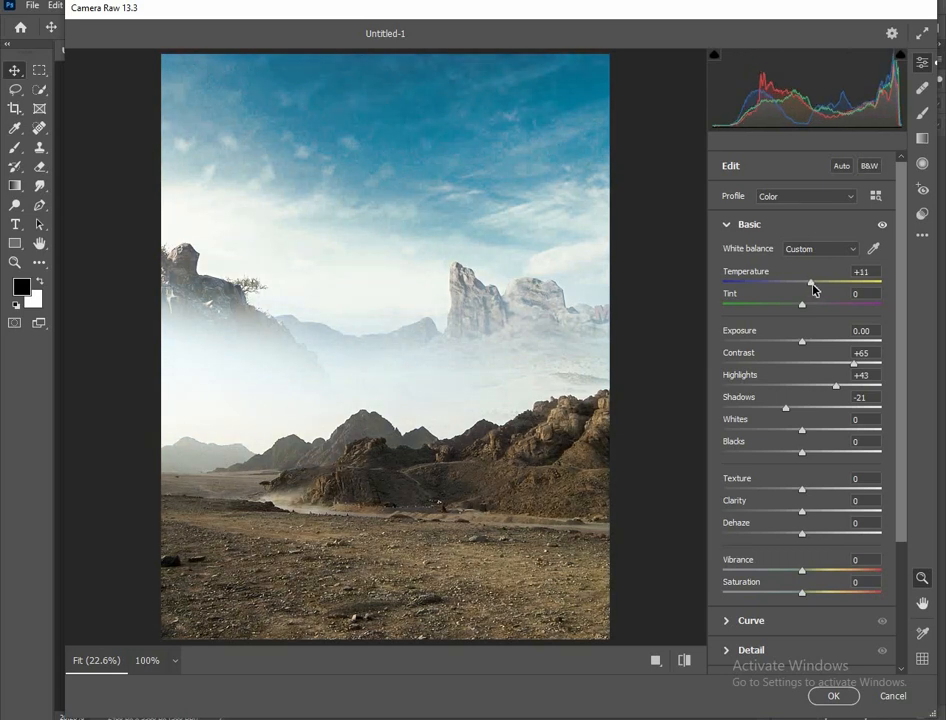
click(824, 511)
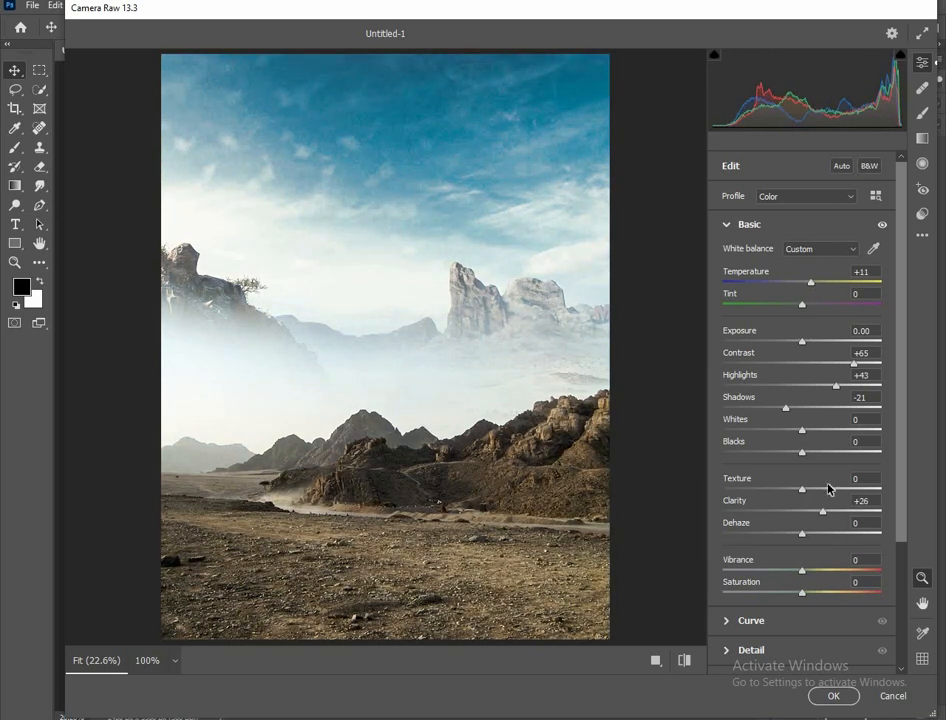
- Lower the Blues hue slightly in the Color Mixer and apply the Camera Raw grade to the background
scroll(792, 398, down, 5)
click(777, 511)
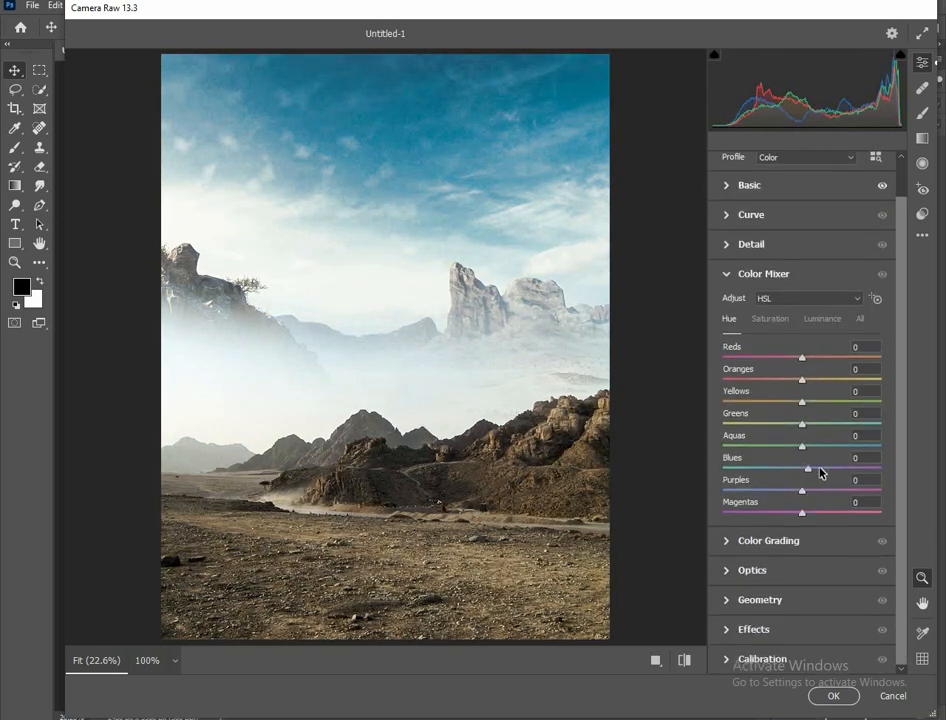
drag(820, 472, 795, 468)
key(Return)
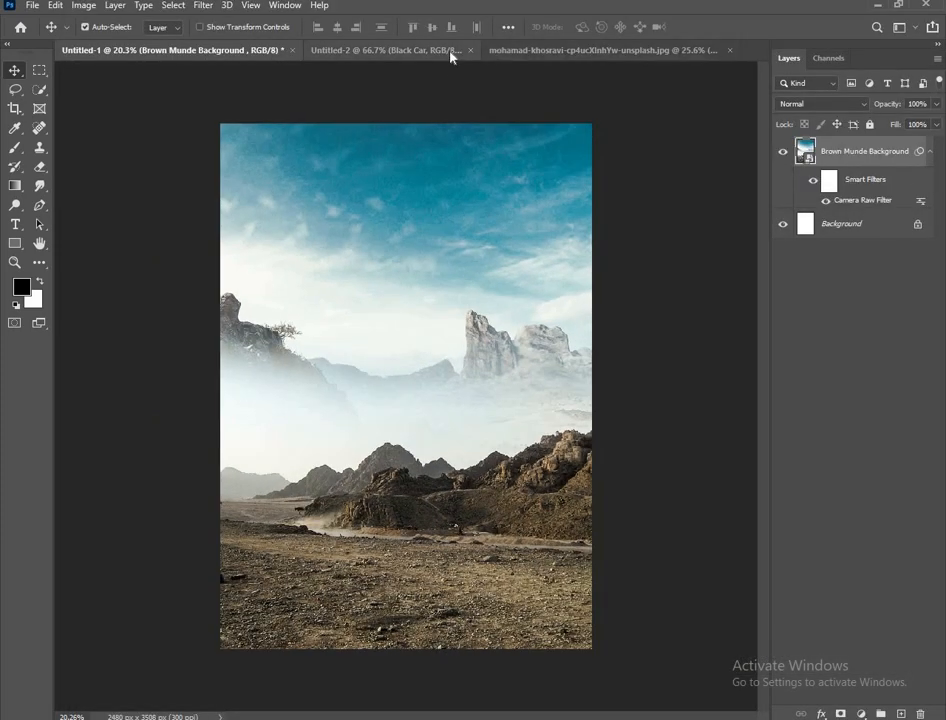
- Bring the Big Truck cutout from Untitled-2 into Untitled-1, scale it to about 202% and place it at the scene's left edge
click(450, 52)
drag(243, 348, 486, 440)
key(ctrl+t)
drag(325, 479, 347, 488)
drag(508, 441, 515, 441)
mouse_move(399, 487)
mouse_down()
mouse_move(393, 477)
mouse_move(395, 492)
mouse_move(387, 491)
mouse_up()
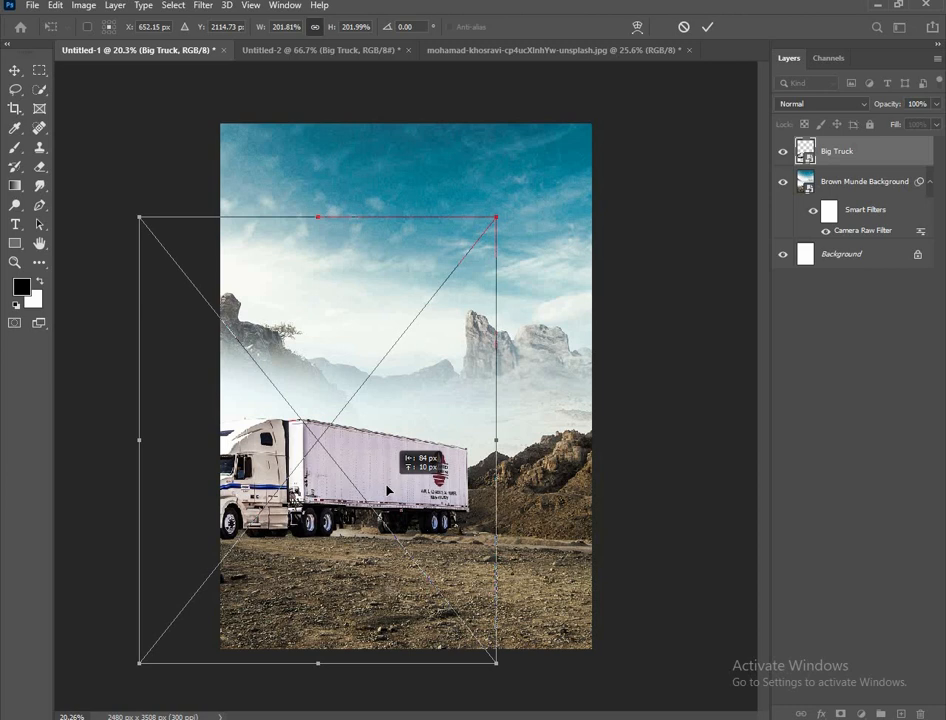
click(707, 27)
- Apply Camera Raw to the truck with contrast +45, exposure around -0.60, and raised clarity and highlights
click(203, 5)
click(217, 56)
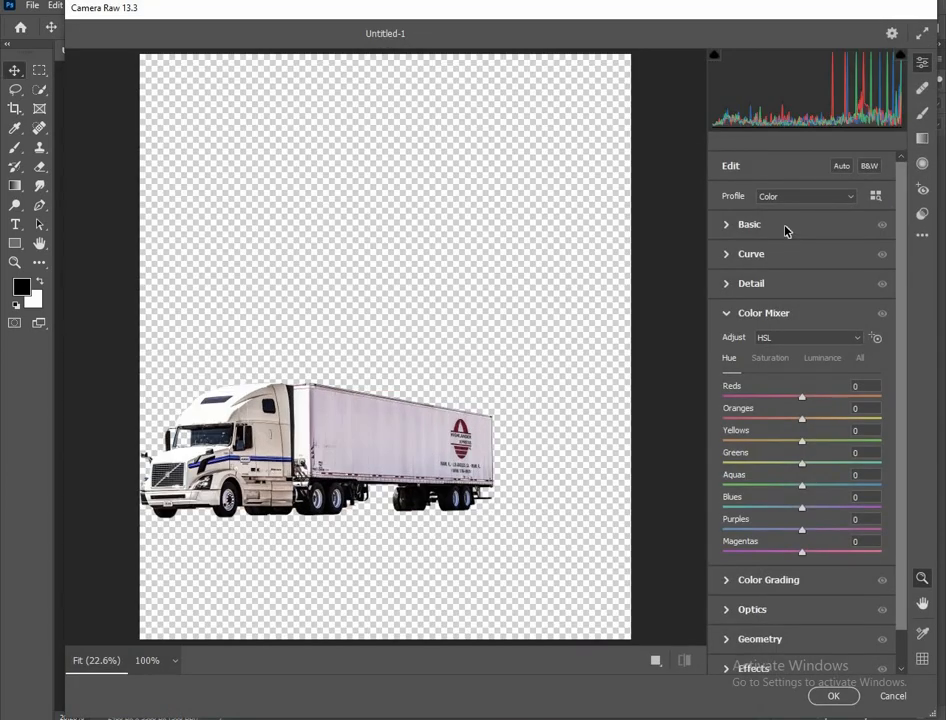
click(783, 228)
drag(803, 345, 796, 344)
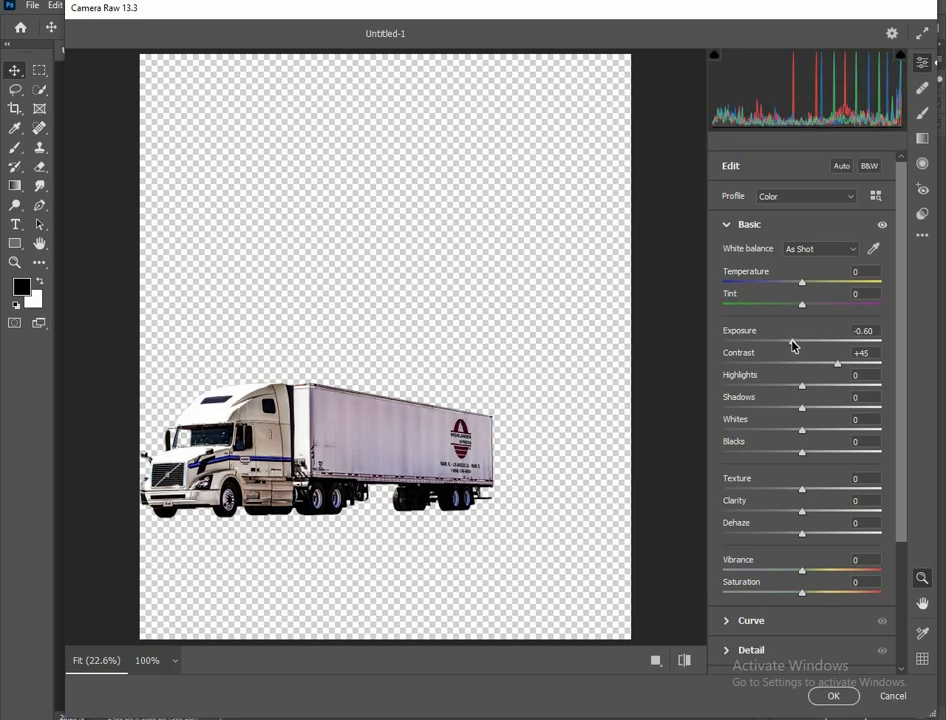
drag(801, 511, 819, 511)
mouse_move(835, 393)
mouse_down()
mouse_move(870, 389)
mouse_move(820, 389)
mouse_up()
click(828, 696)
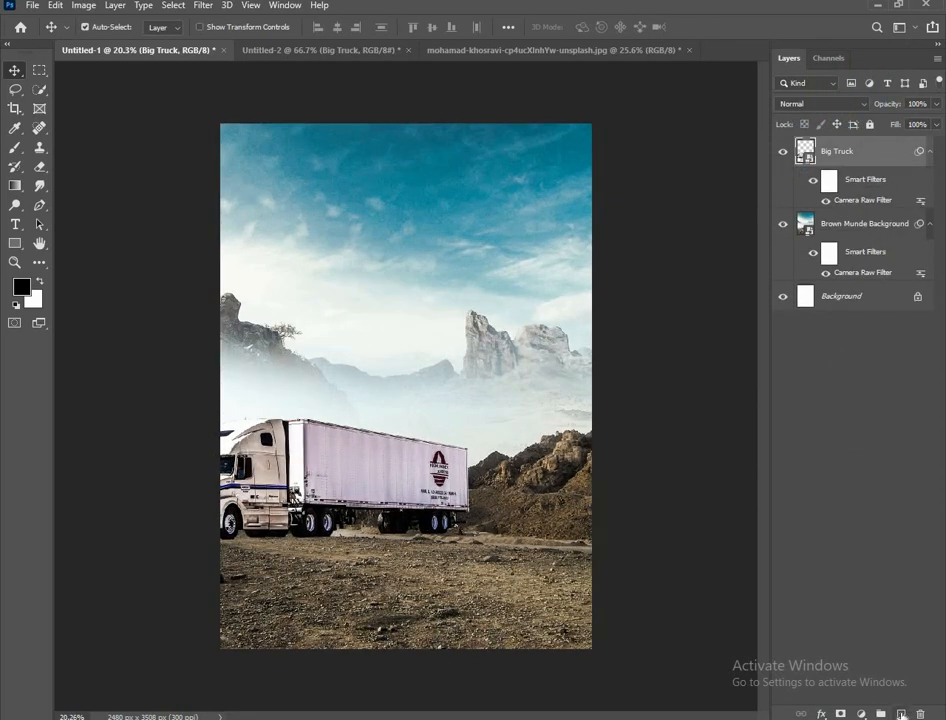
- Rasterize the Brown Munde Background smart object so it can be painted with the Brush tool
key(b)
click(853, 231)
click(444, 300)
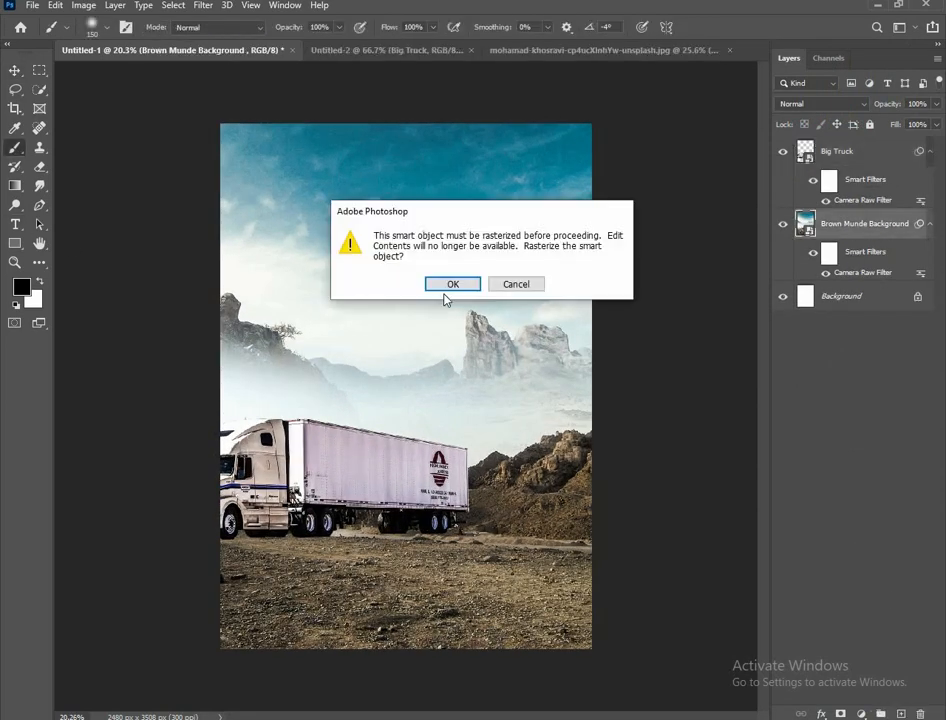
click(452, 284)
- Paint soft black shadows on the ground beneath the truck's wheels and body, reducing the brush opacity to 57%
scroll(290, 540, up, 5)
drag(279, 553, 365, 567)
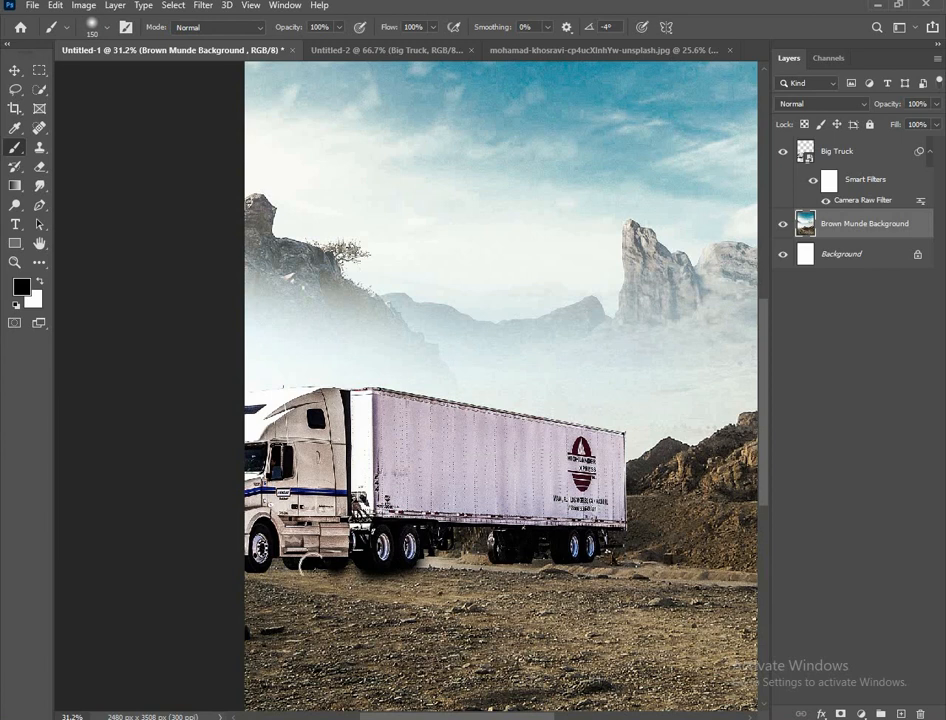
scroll(272, 571, right, 3)
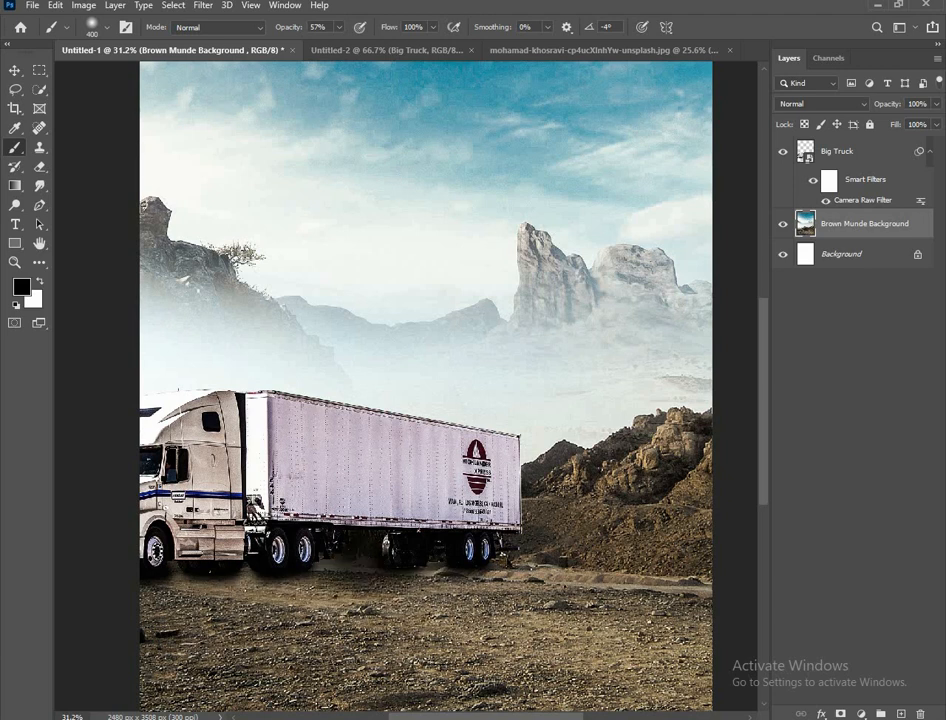
scroll(396, 553, down, 1)
scroll(397, 554, down, 1)
scroll(397, 554, down, 5)
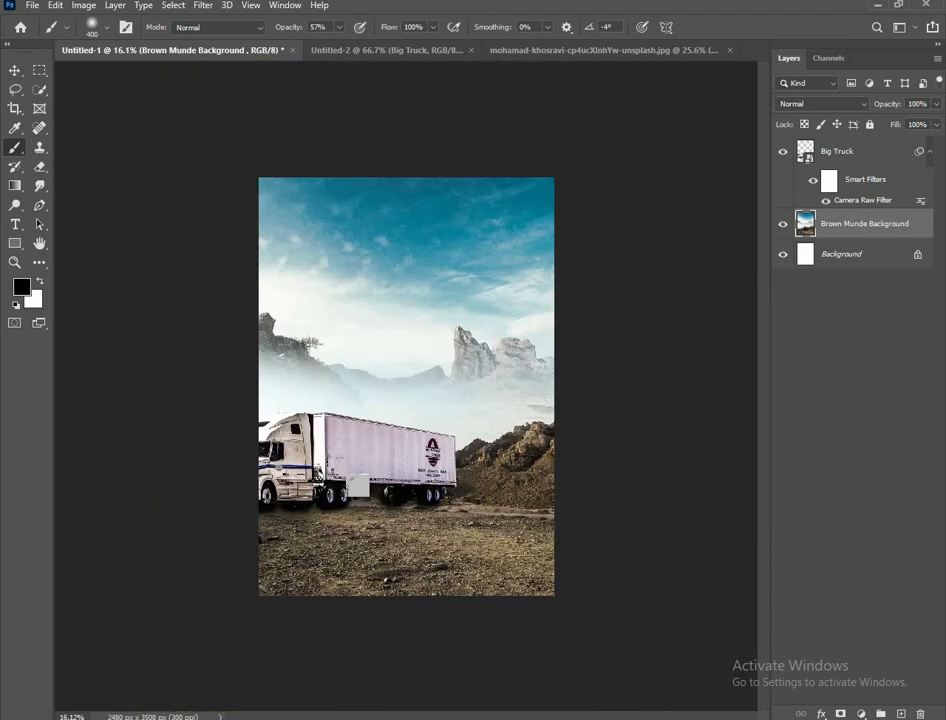
scroll(346, 448, down, 2)
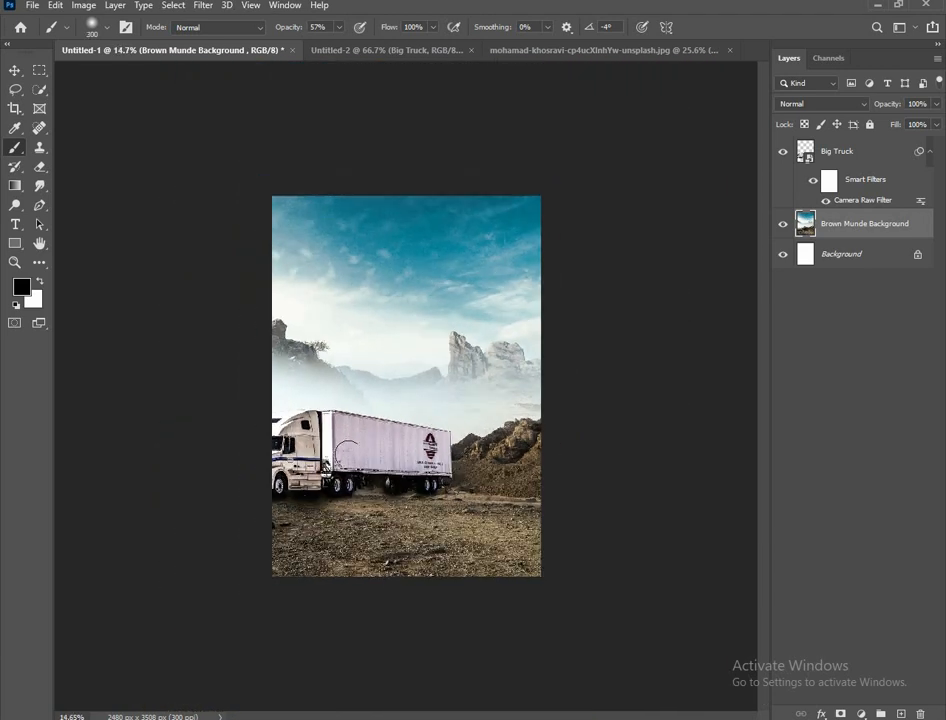
scroll(347, 452, up, 2)
key(z)
click(14, 70)
click(108, 298)
scroll(316, 381, down, 2)
scroll(316, 381, up, 3)
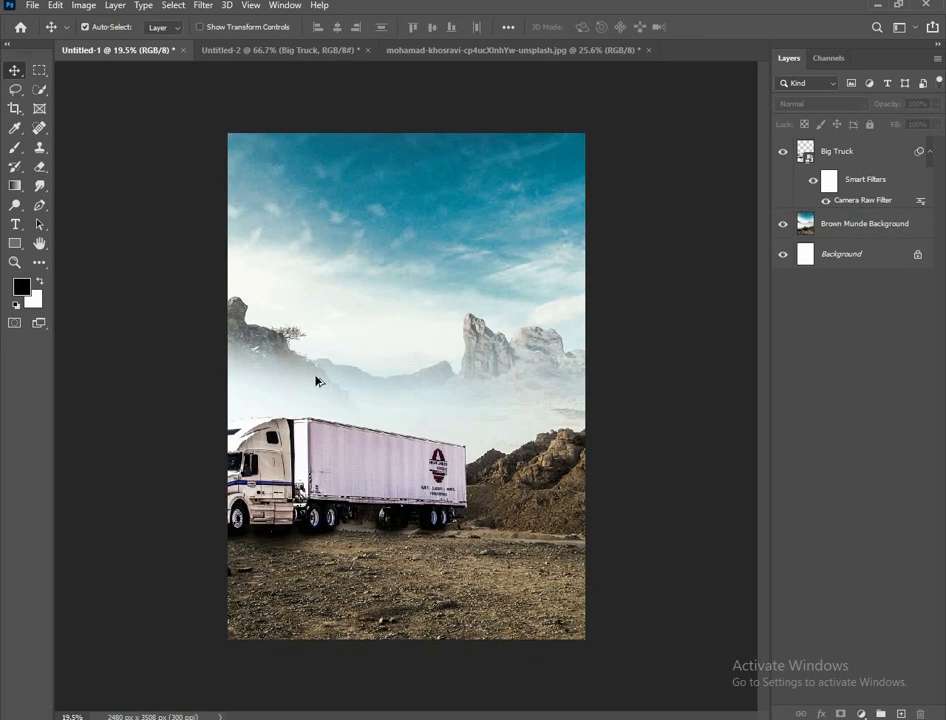
- Bring the Black Car cutout from Untitled-2 into Untitled-1, enlarge it and place it at the right edge, overlapping the trailer's rear
click(285, 53)
drag(398, 299, 585, 651)
key(ctrl+t)
drag(445, 494, 569, 492)
drag(682, 490, 676, 490)
drag(555, 487, 545, 501)
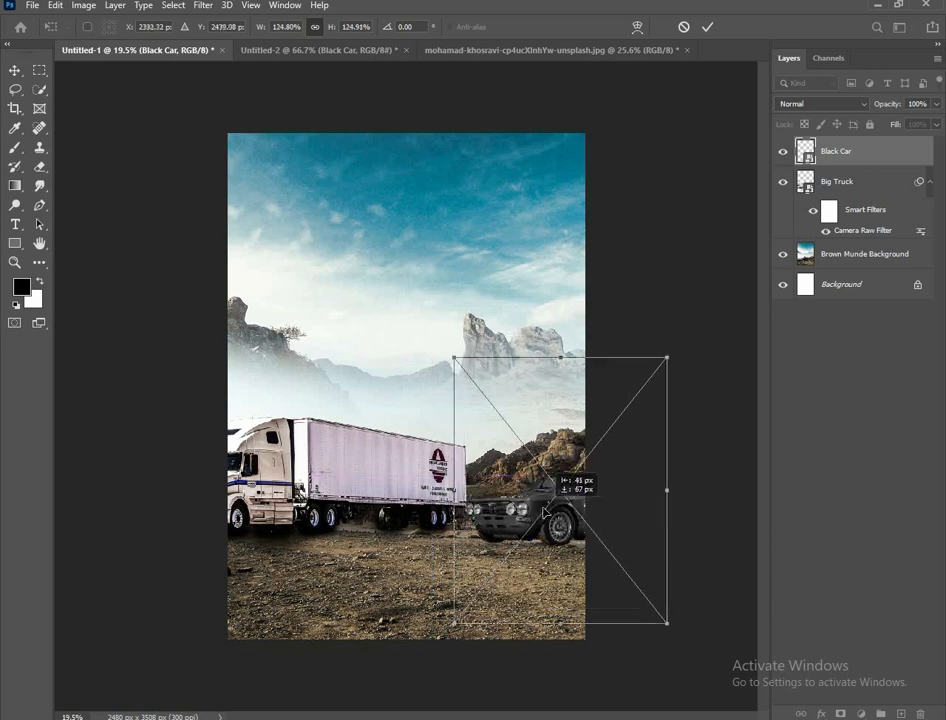
drag(668, 490, 685, 490)
drag(560, 511, 541, 527)
key(Return)
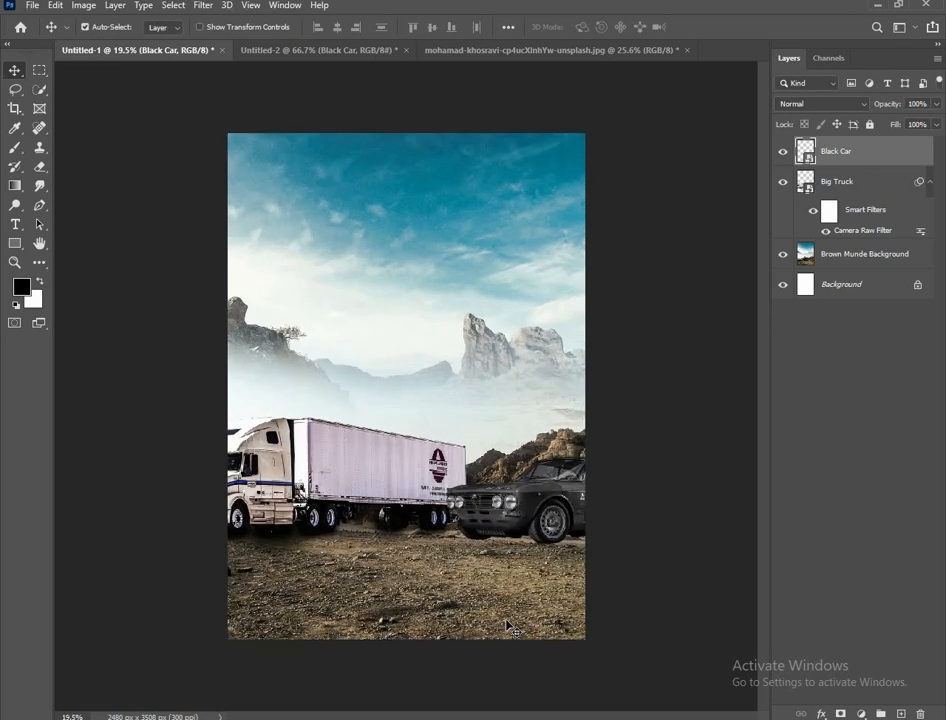
- Add a Levels adjustment clipped to the Black Car layer with input levels of about 13, 0.97 and 250
click(861, 714)
click(835, 510)
mouse_move(660, 304)
mouse_down()
mouse_move(673, 306)
mouse_move(661, 308)
mouse_up()
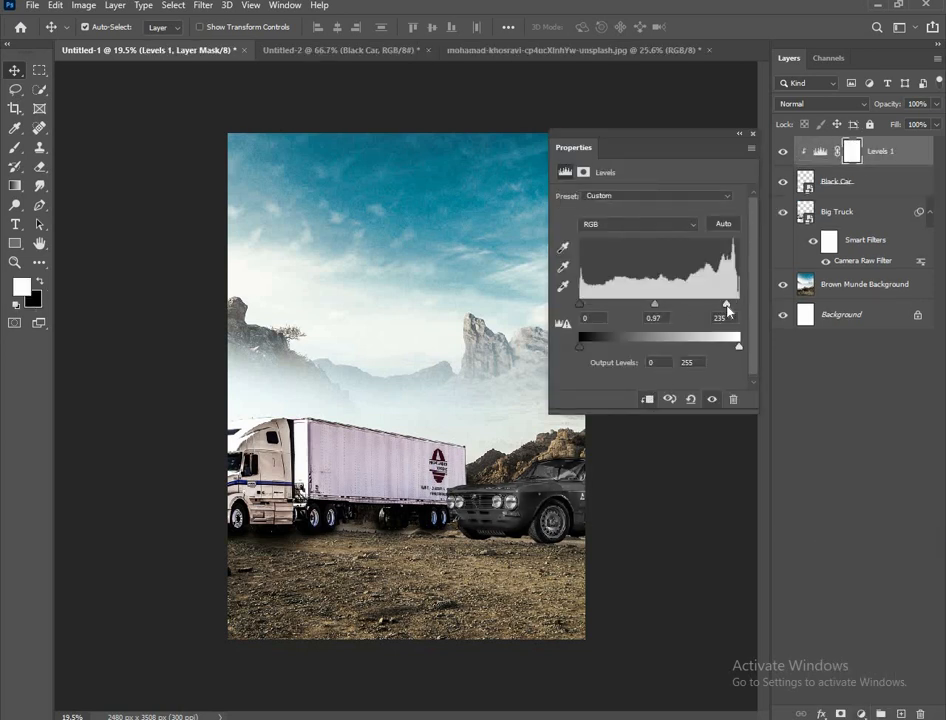
drag(580, 304, 589, 308)
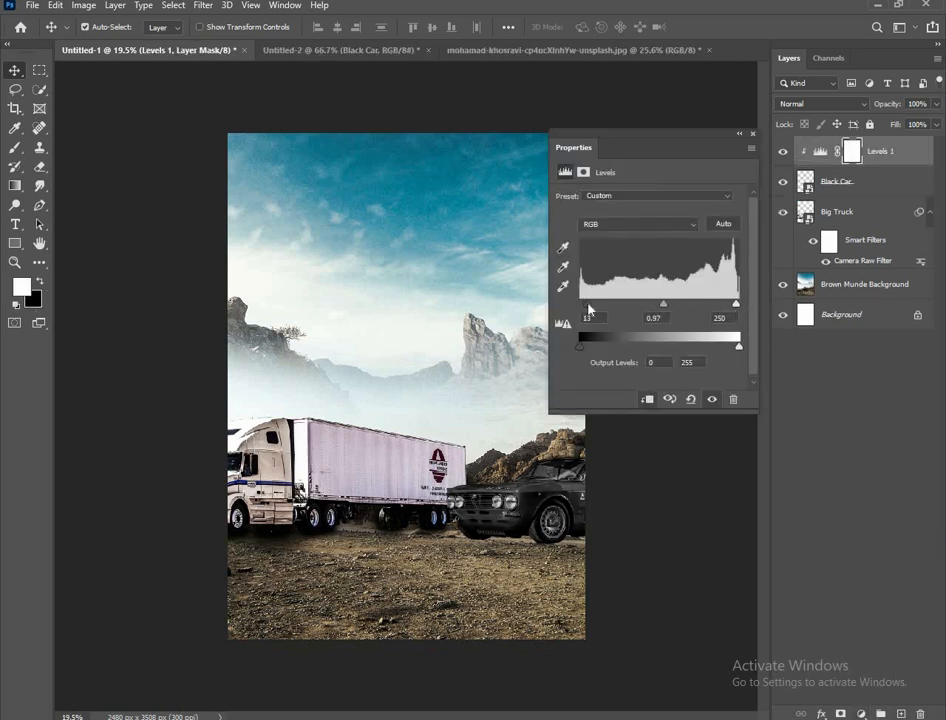
click(753, 134)
- Paint soft black ground shadows beneath the black car on the Brown Munde Background layer with the 57% opacity brush
click(820, 291)
scroll(508, 516, up, 3)
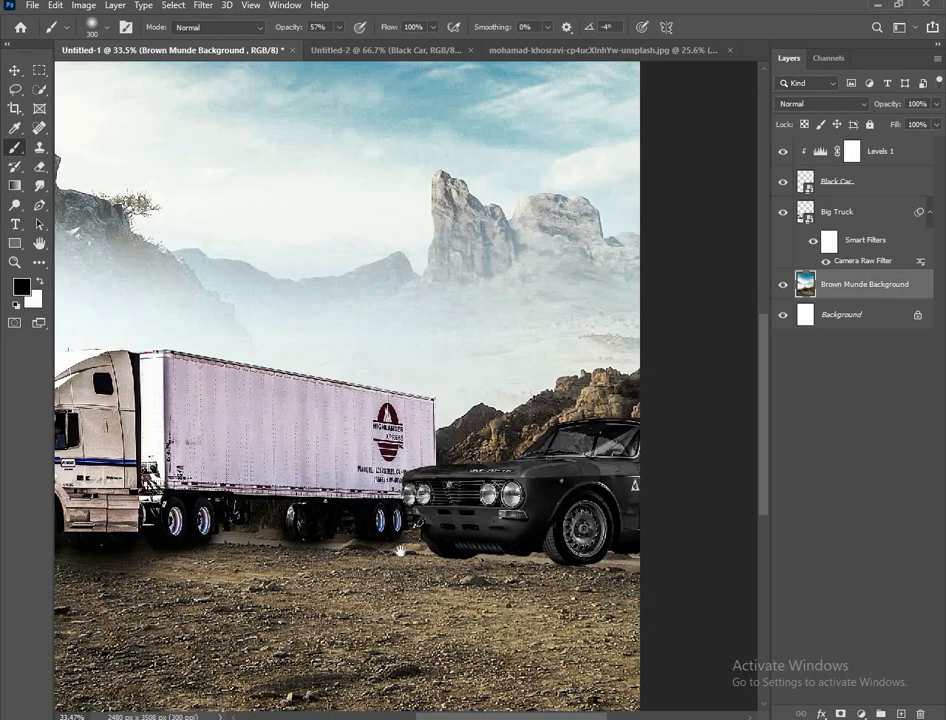
drag(399, 549, 321, 539)
drag(536, 556, 370, 550)
drag(458, 566, 417, 570)
drag(474, 568, 550, 554)
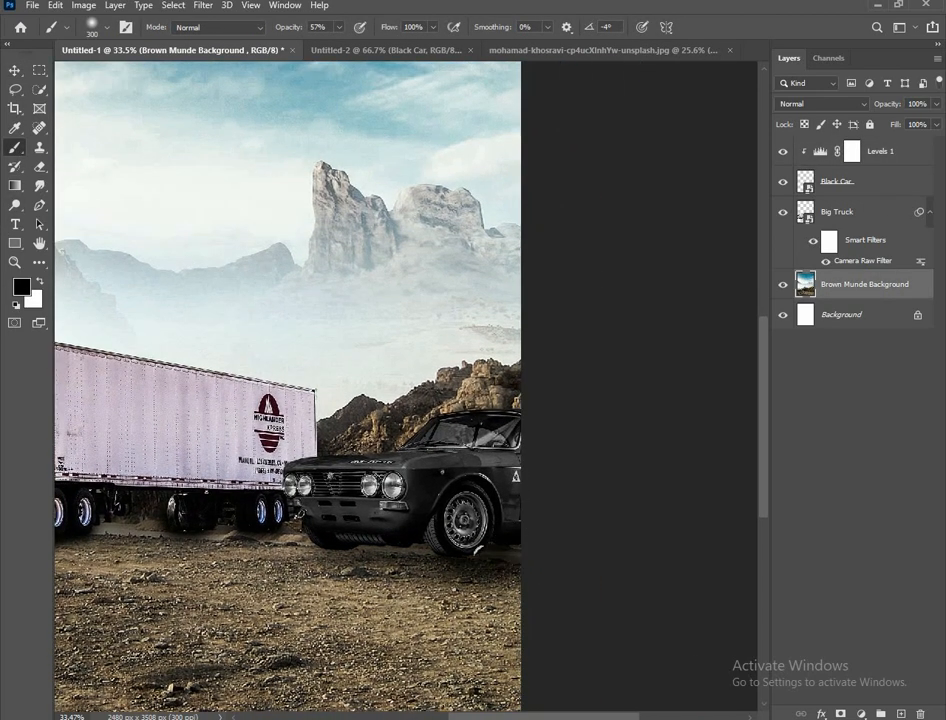
key(bracketright)
key(bracketright)
key(bracketright)
key(bracketright)
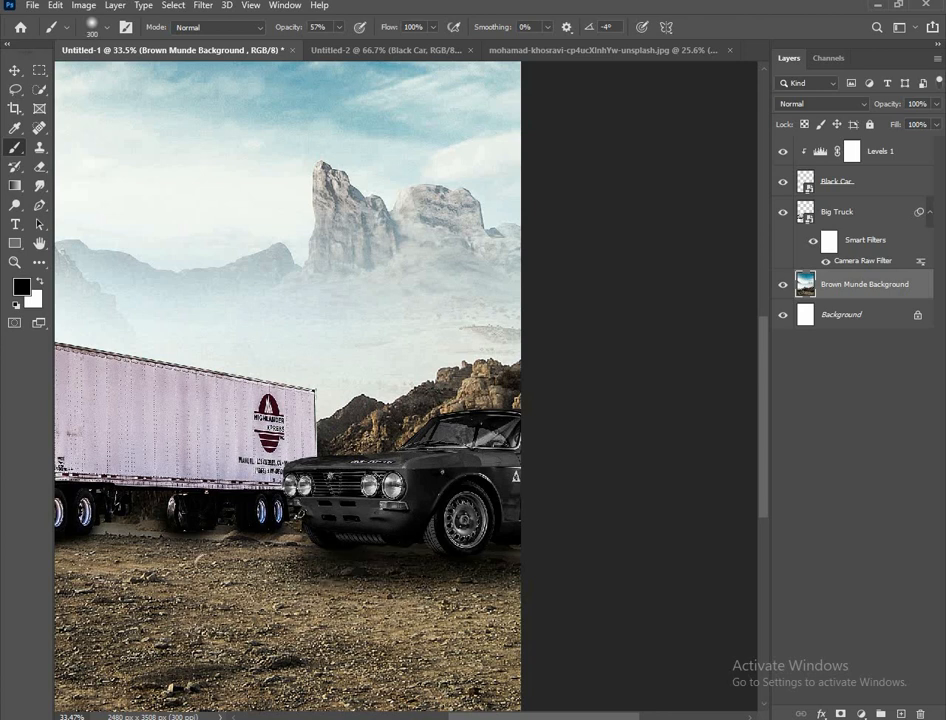
scroll(455, 562, down, 3)
click(16, 71)
scroll(465, 652, up, 1)
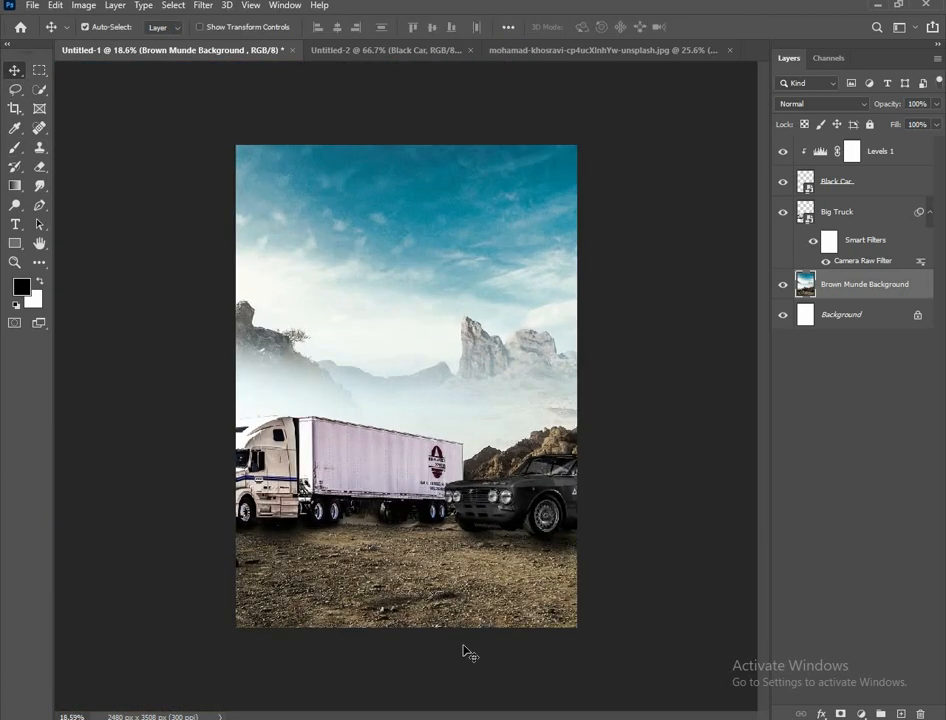
- Bring the yellow sports car cutout from Untitled-2 into Untitled-1 and move its layer to the top of the stack
click(352, 50)
drag(228, 444, 324, 470)
drag(836, 278, 820, 142)
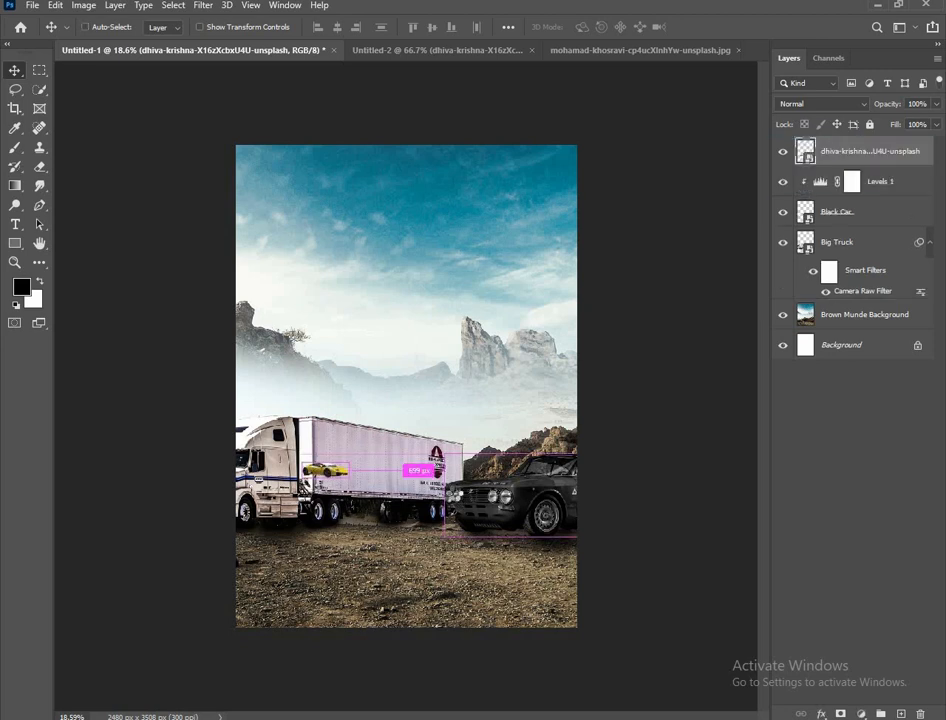
- Enlarge the yellow car to span nearly the full canvas width and place it in the foreground before the other vehicles
key(ctrl+t)
drag(359, 469, 402, 508)
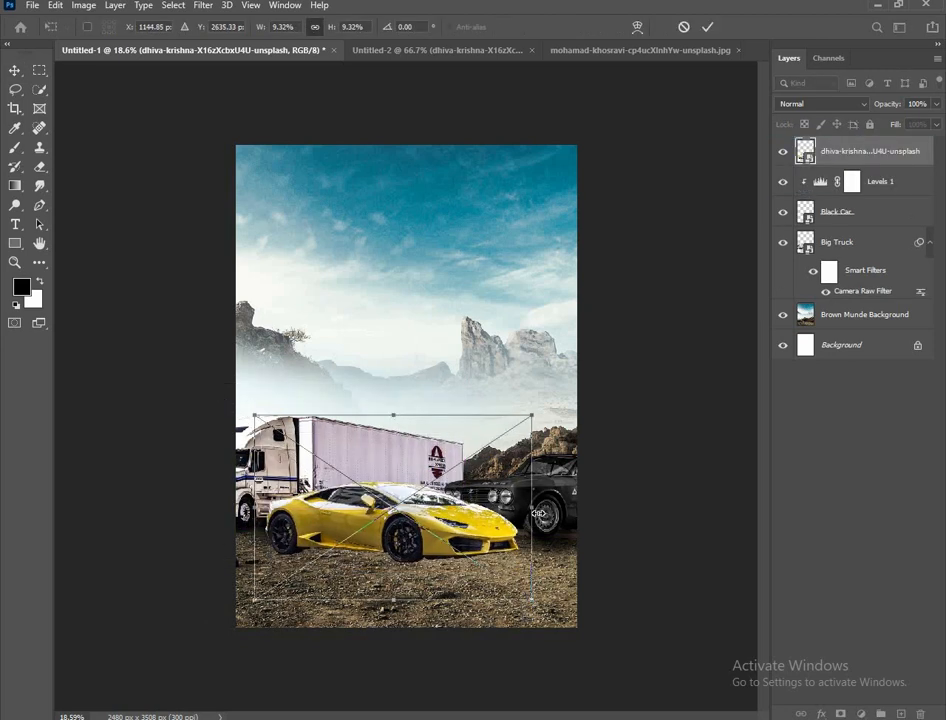
drag(534, 507, 573, 503)
mouse_move(442, 529)
mouse_down()
mouse_move(452, 517)
mouse_move(458, 527)
mouse_up()
click(707, 27)
- Move the black car up and to the right so its front shows behind the yellow car
mouse_move(565, 484)
mouse_down()
mouse_move(541, 491)
mouse_move(576, 491)
mouse_move(585, 468)
mouse_move(560, 484)
mouse_up()
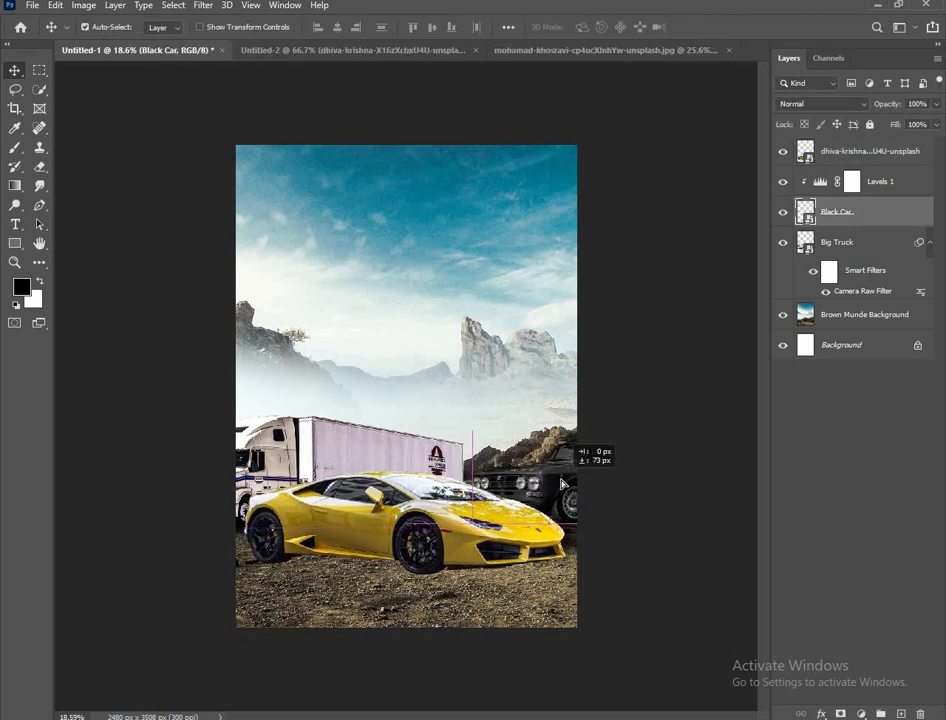
click(606, 490)
scroll(606, 490, down, 1)
scroll(560, 500, up, 1)
- Apply Camera Raw to the yellow car with exposure -0.70, contrast +23, highlights +43 and increased clarity
click(484, 515)
click(204, 6)
click(234, 94)
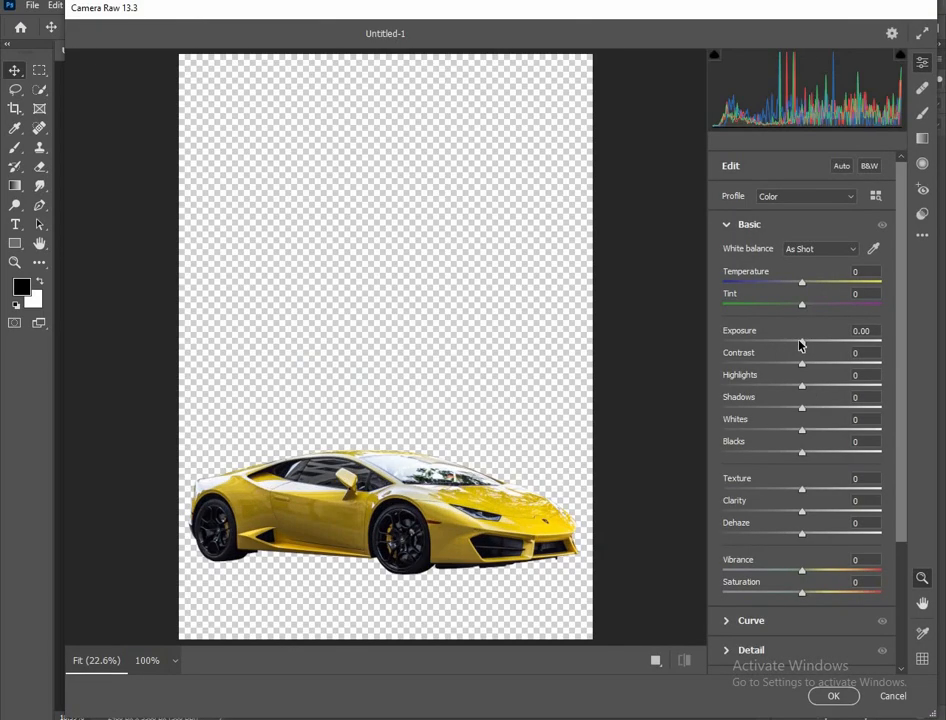
drag(799, 345, 842, 389)
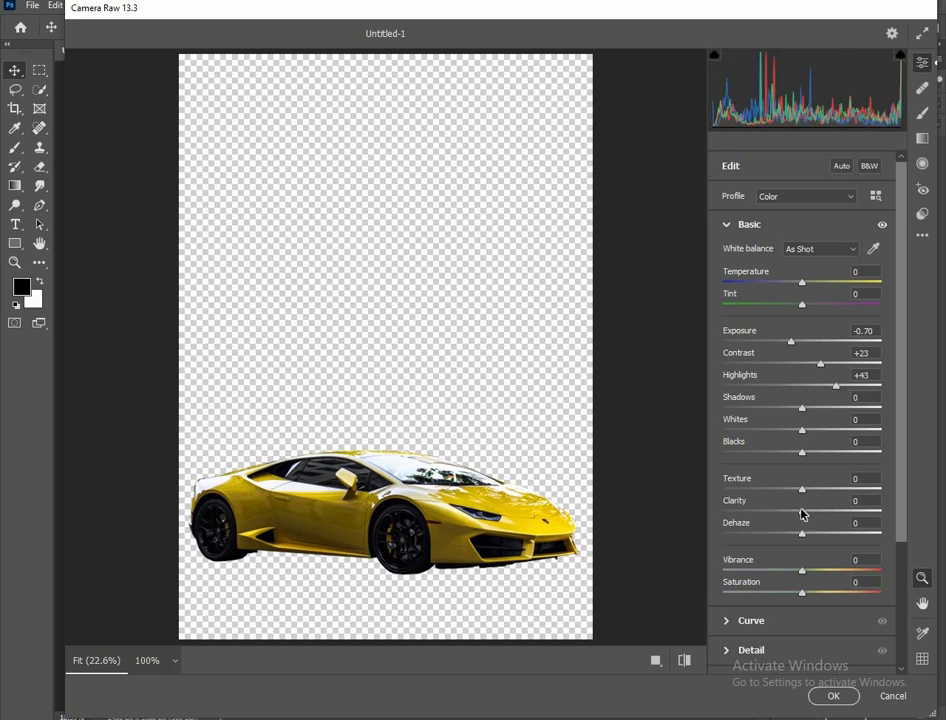
drag(802, 512, 849, 509)
click(834, 695)
- Nudge the yellow car slightly to the right and up in the foreground
scroll(371, 402, down, 2)
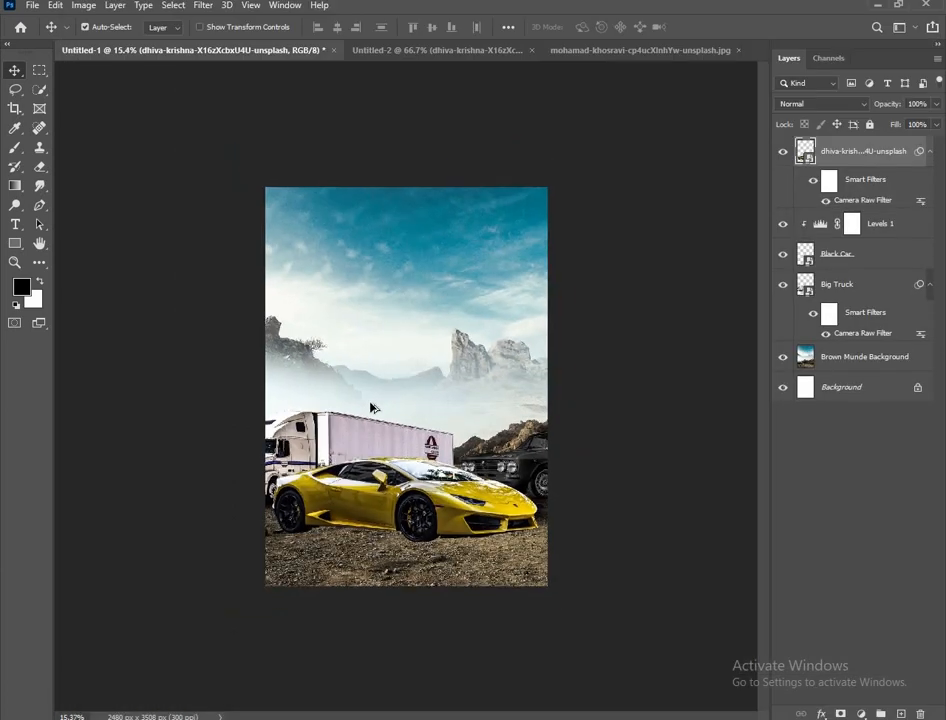
scroll(371, 402, up, 2)
mouse_move(375, 492)
mouse_down()
mouse_move(384, 494)
mouse_move(377, 490)
mouse_up()
scroll(373, 362, down, 1)
scroll(372, 364, up, 1)
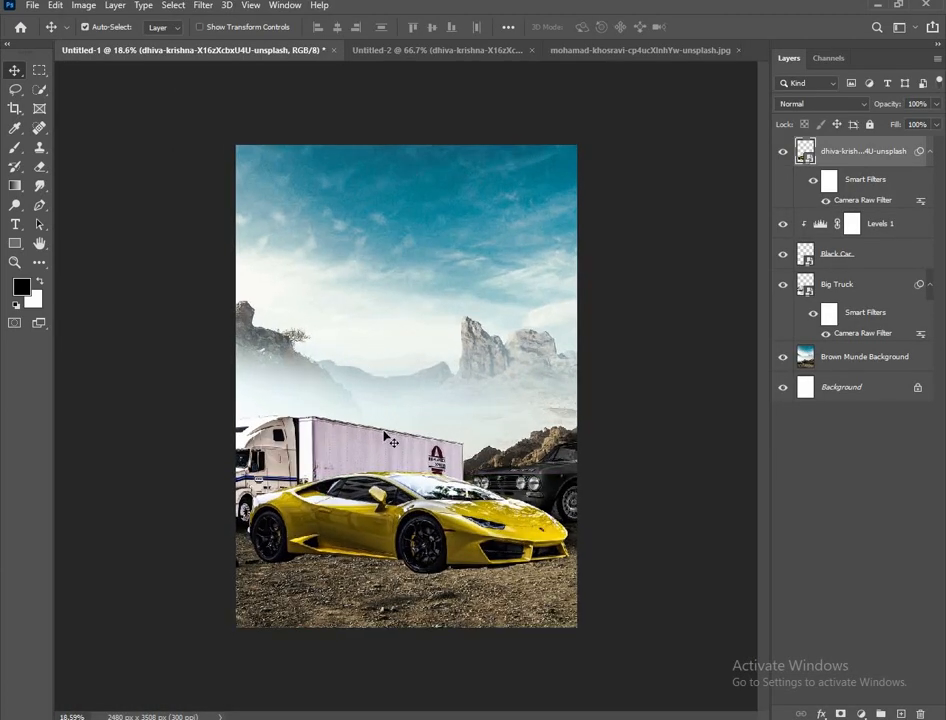
drag(430, 522, 430, 522)
scroll(404, 467, up, 1)
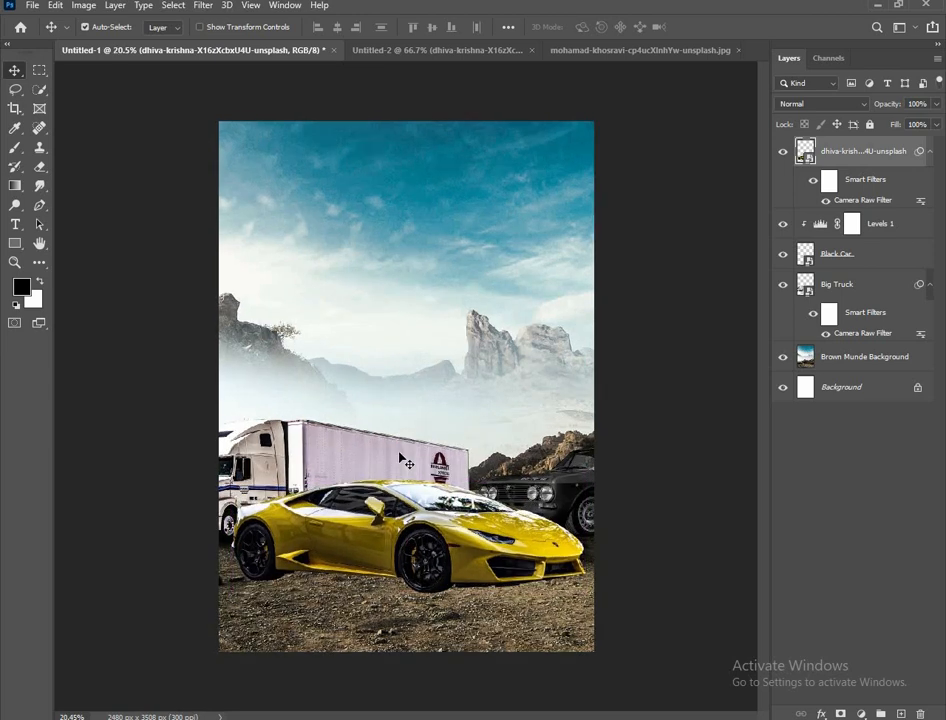
- Paint a soft black shadow on the Brown Munde Background layer beneath the yellow car at 57% brush opacity
click(858, 358)
key(b)
scroll(240, 530, up, 3)
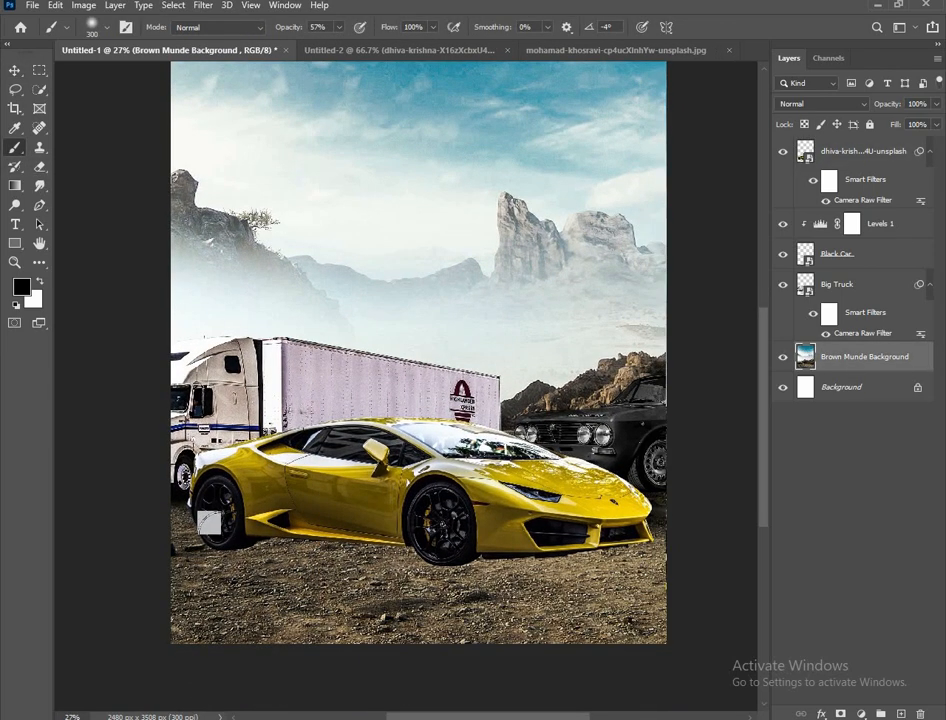
drag(431, 558, 354, 568)
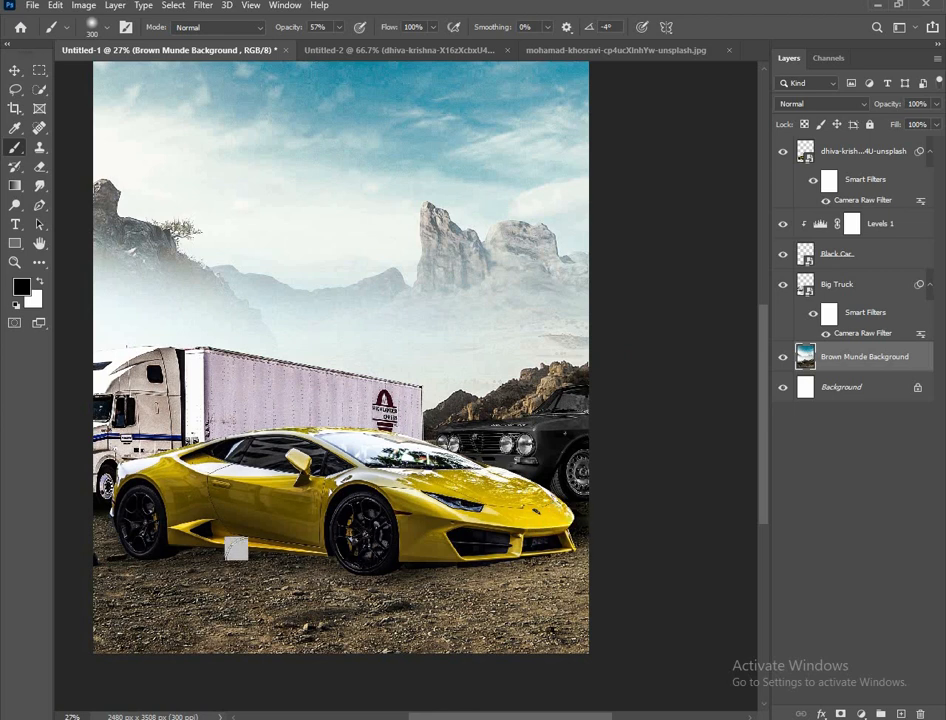
drag(292, 549, 414, 549)
drag(477, 557, 308, 547)
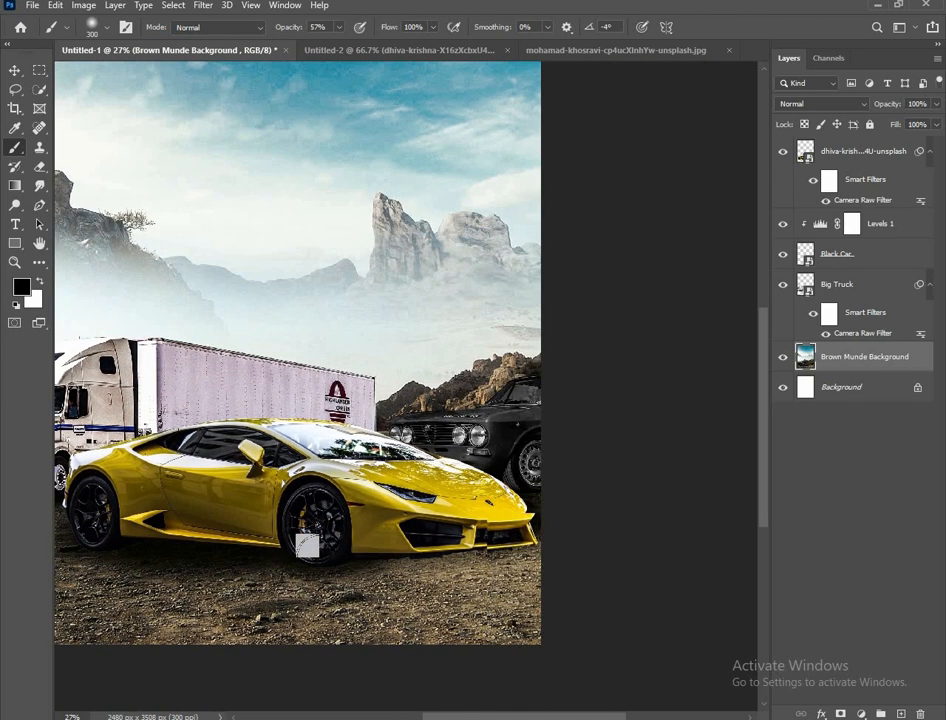
drag(372, 568, 515, 556)
scroll(354, 466, down, 6)
click(15, 70)
scroll(331, 350, down, 1)
scroll(331, 352, up, 1)
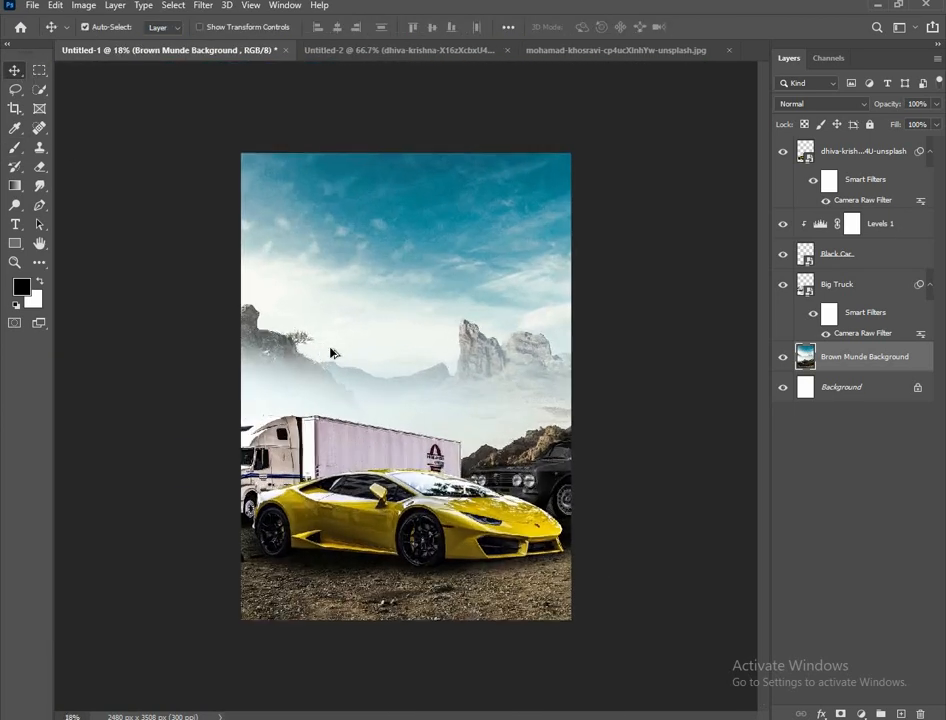
scroll(292, 354, up, 1)
- Copy the tires from Untitled-2 into the poster and move the Tires layer to the top of the stack
click(405, 54)
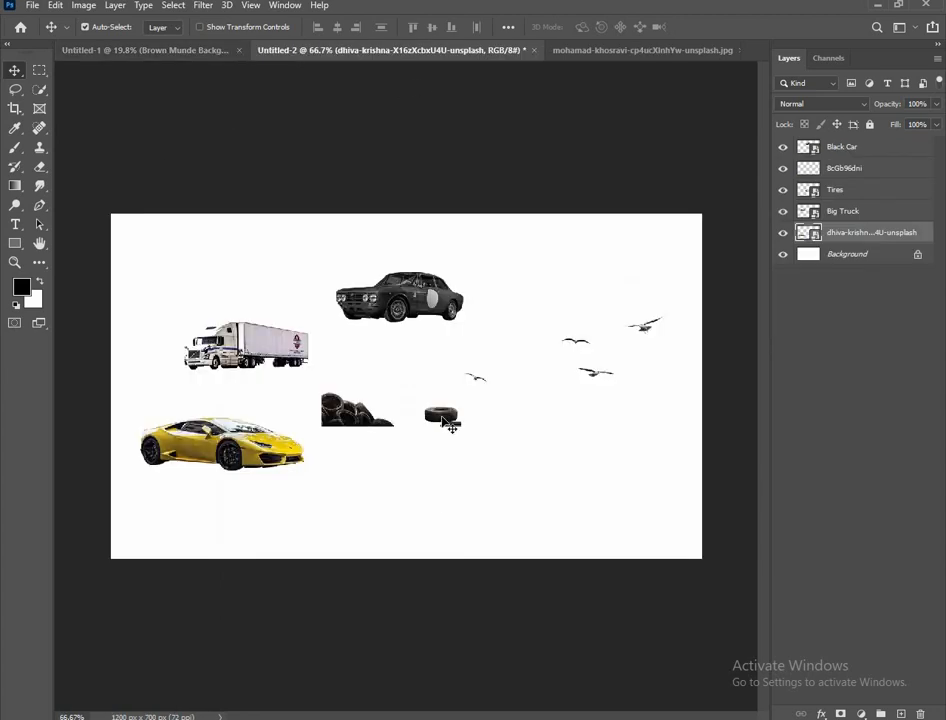
drag(446, 421, 392, 570)
drag(844, 357, 840, 150)
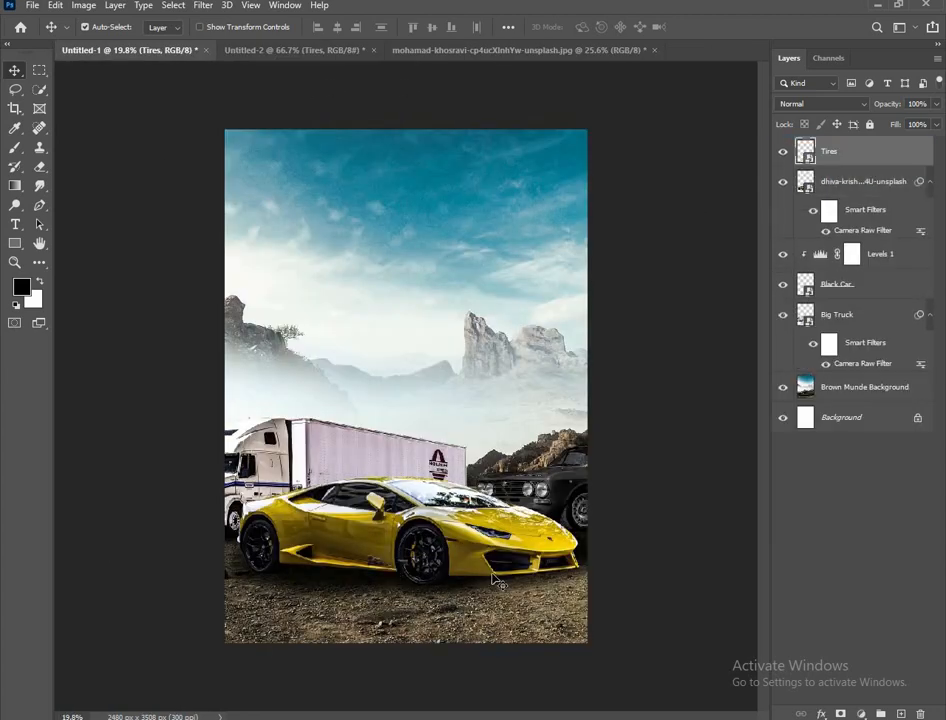
- Enlarge the tires across the foreground, with the pile in the lower-left corner and the single tire at the lower right
key(ctrl+t)
drag(432, 607, 438, 505)
click(705, 31)
scroll(317, 366, down, 2)
scroll(317, 366, up, 1)
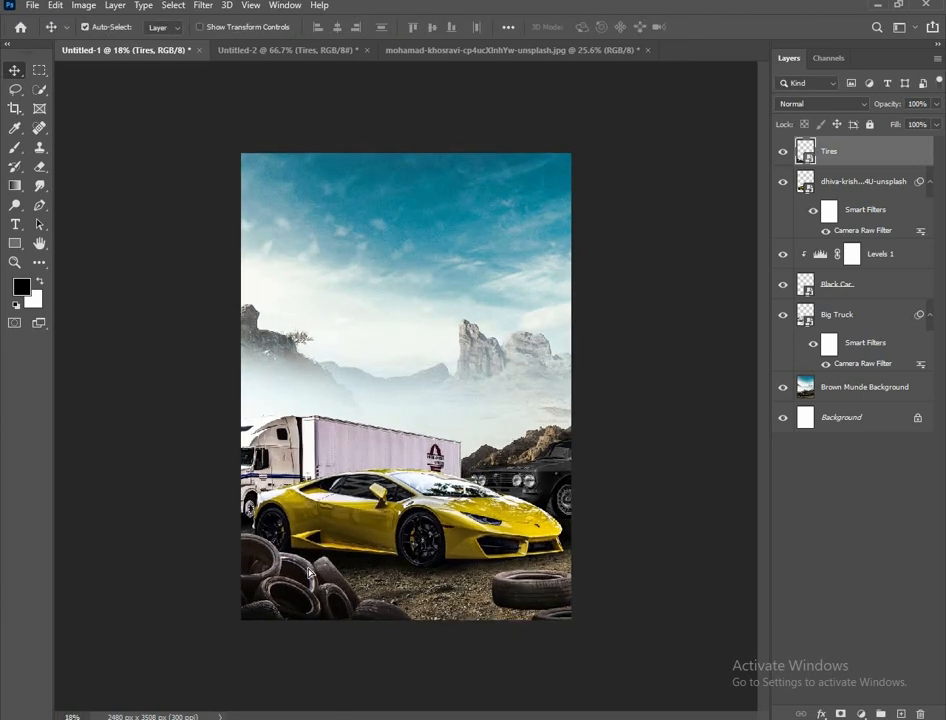
click(358, 470)
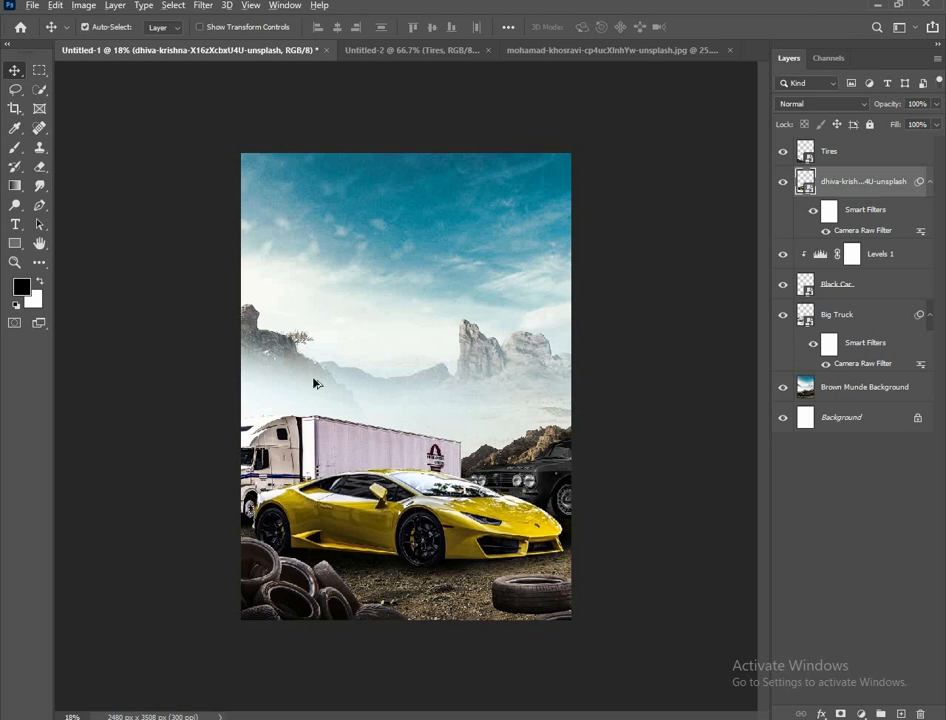
click(783, 185)
click(783, 185)
- Apply Camera Raw to the Tires layer with a slightly warmer temperature, higher contrast and raised highlights
click(526, 599)
click(203, 6)
click(237, 94)
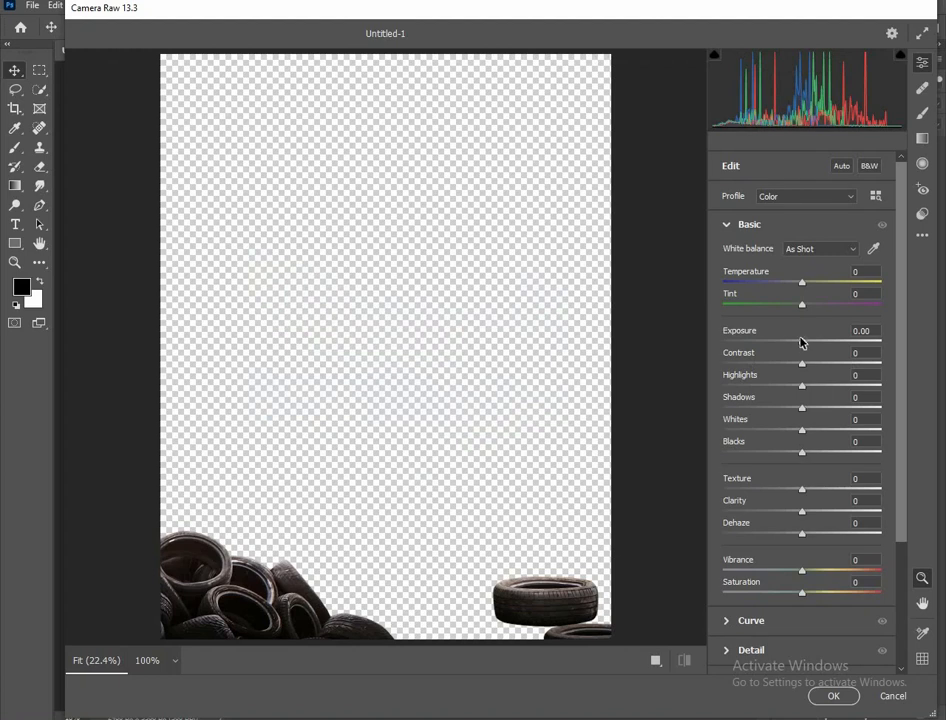
drag(802, 342, 835, 366)
drag(802, 283, 808, 284)
drag(802, 386, 830, 386)
click(833, 696)
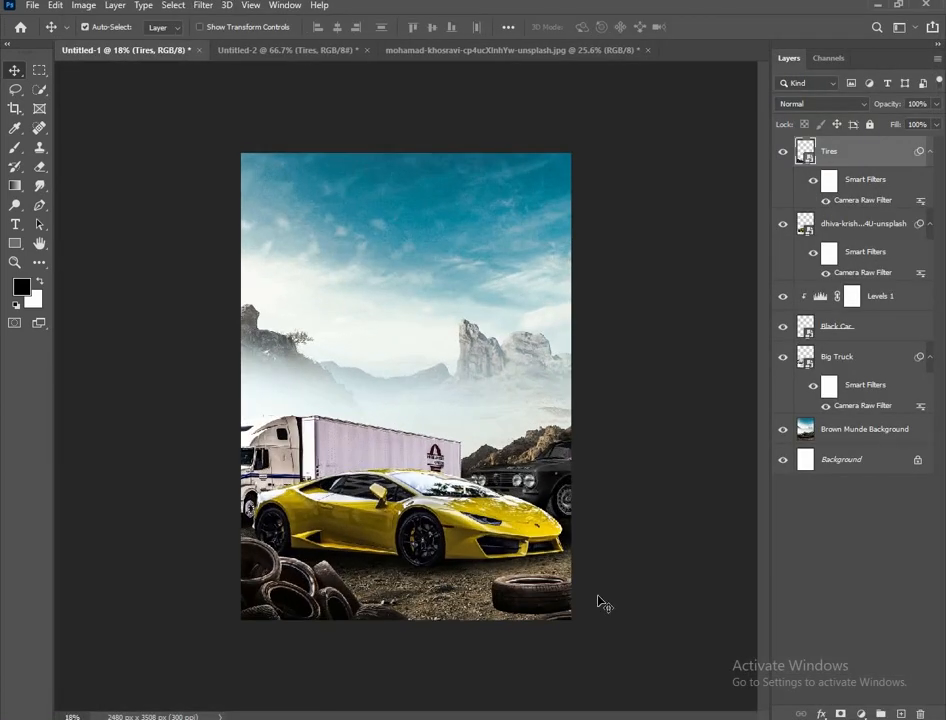
- Shade the ground around the tires with soft black at 57% opacity on the Brown Munde Background layer
click(855, 429)
click(15, 148)
scroll(530, 560, up, 2)
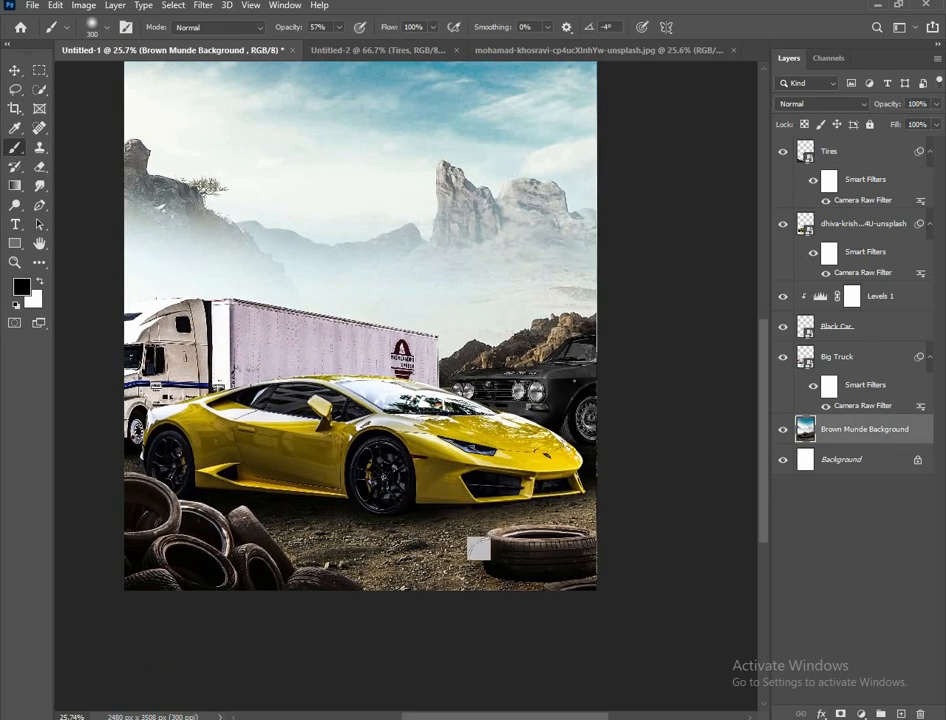
scroll(478, 548, down, 2)
scroll(406, 387, up, 2)
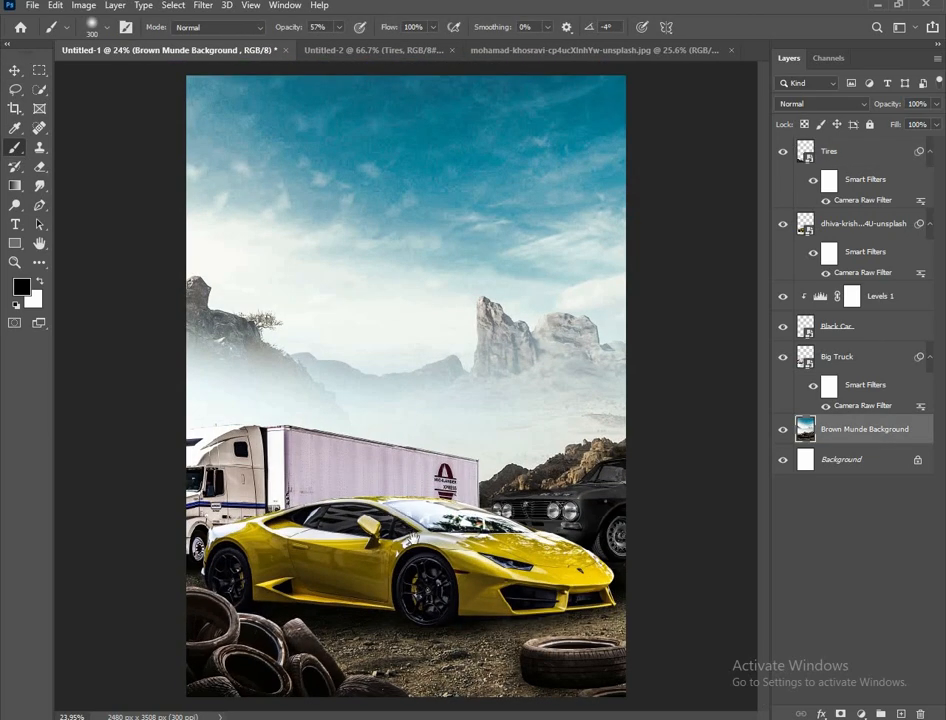
scroll(420, 468, down, 2)
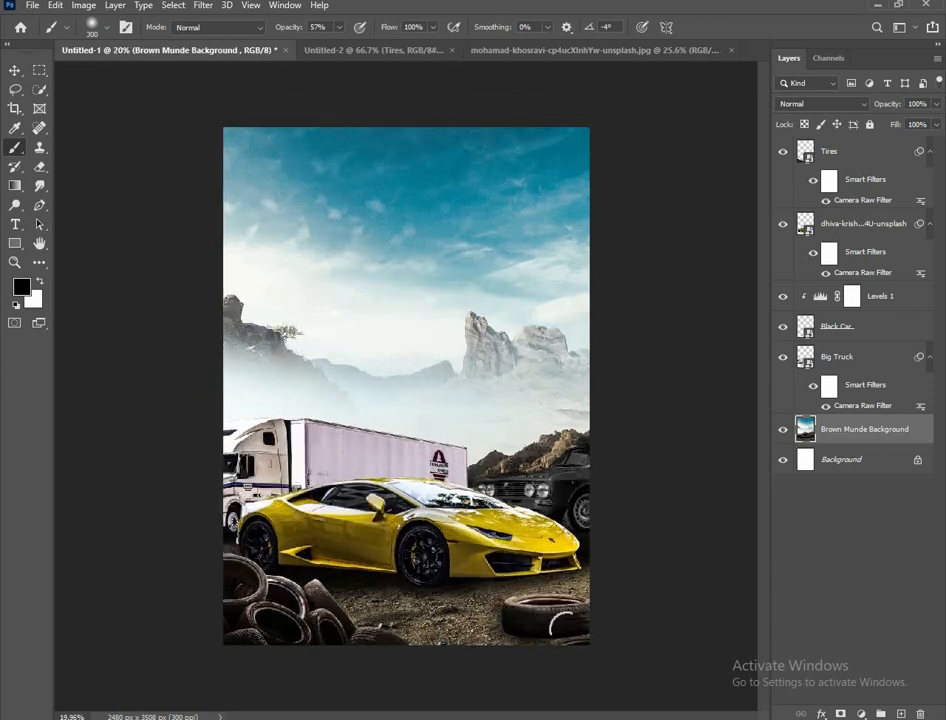
scroll(386, 561, down, 1)
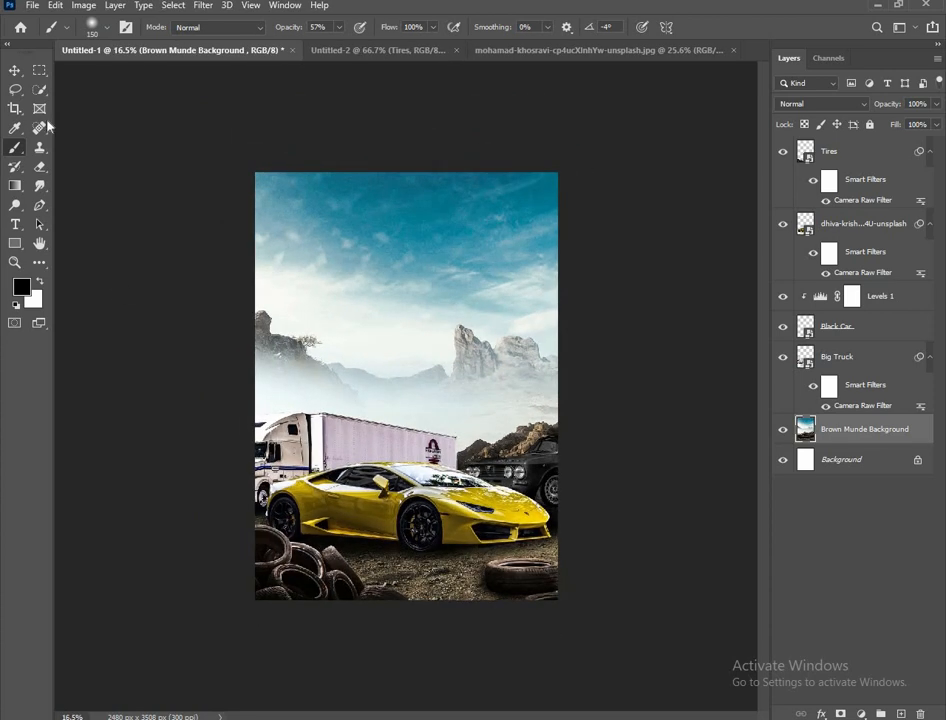
key(v)
scroll(406, 400, up, 1)
- Copy the flying birds from Untitled-2 into the poster and size them in the sky above the left mountain
click(450, 50)
click(457, 51)
click(528, 272)
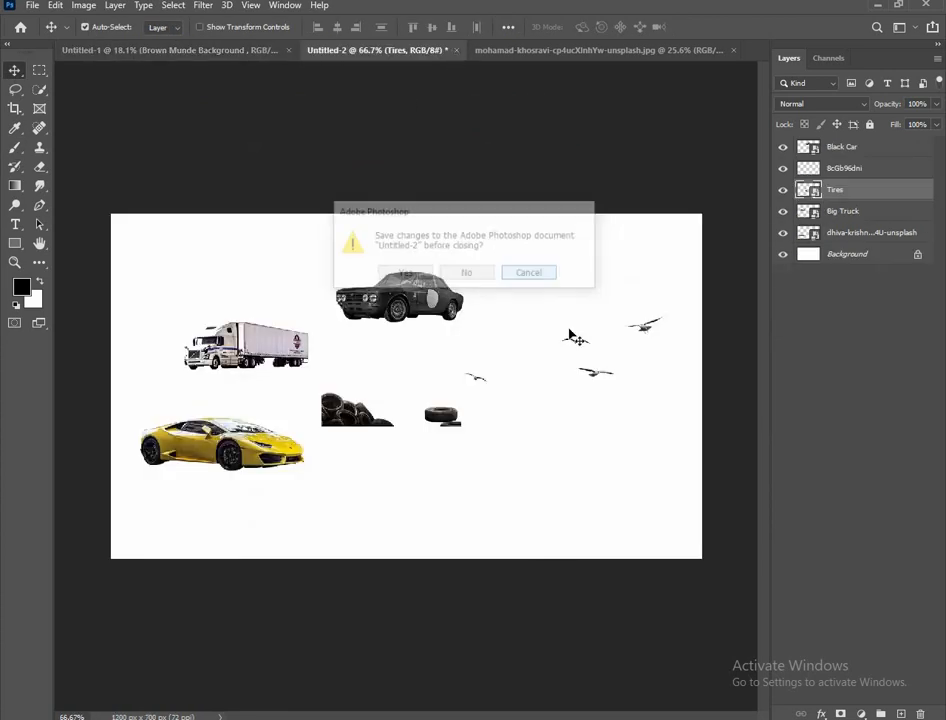
drag(575, 341, 362, 268)
key(ctrl+t)
click(735, 30)
- Set the birds layer's opacity to 81%
click(452, 295)
scroll(380, 400, down, 1)
scroll(380, 400, up, 1)
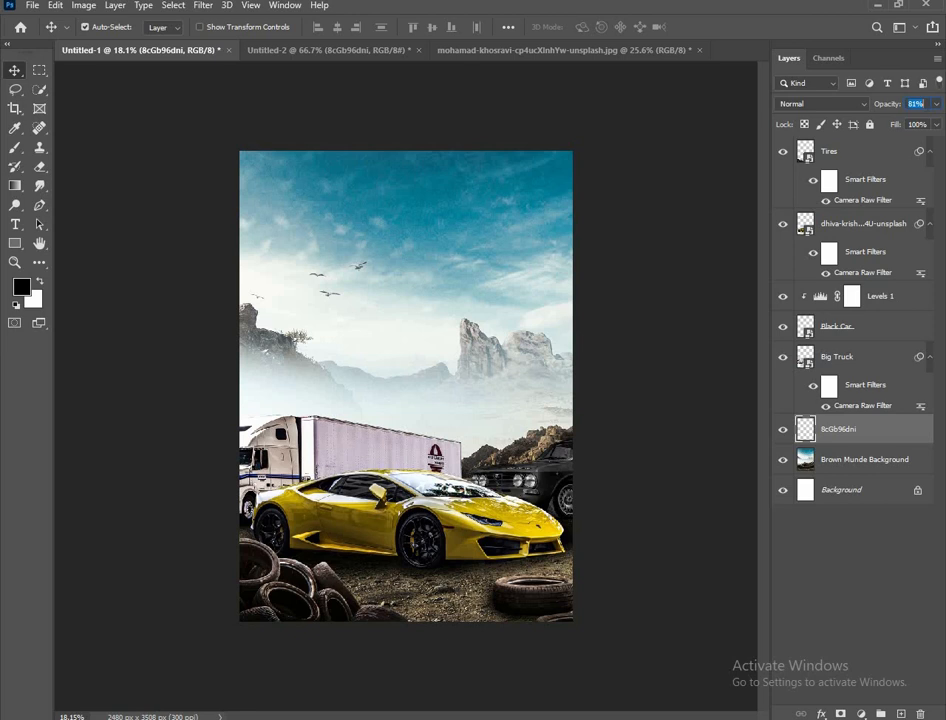
click(700, 260)
scroll(415, 365, down, 1)
scroll(437, 422, up, 1)
- Close the Untitled-2 document without saving its changes
click(285, 49)
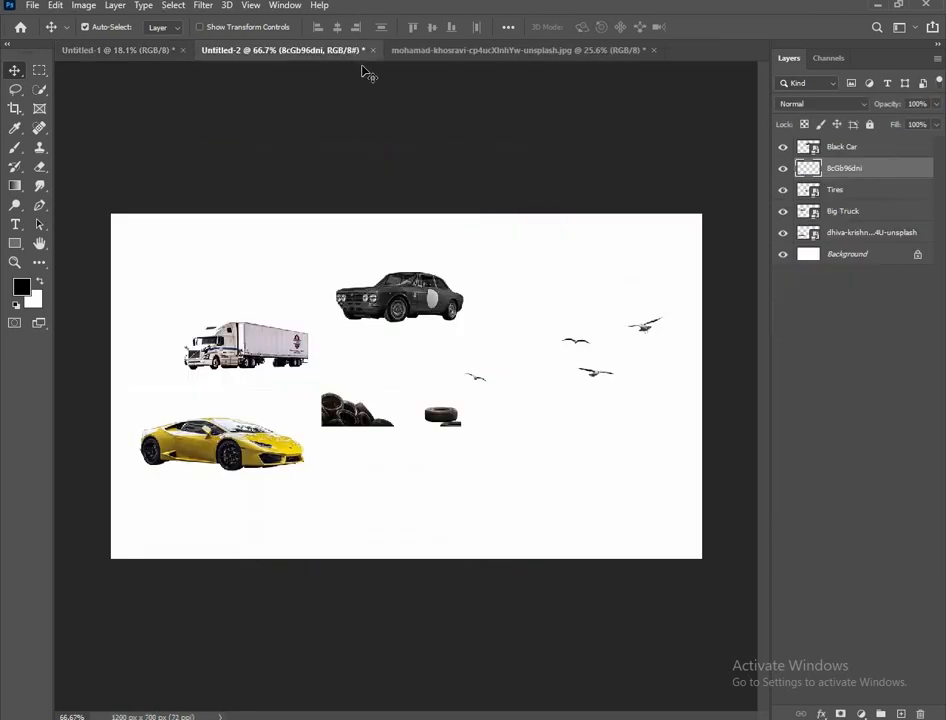
click(373, 49)
click(467, 272)
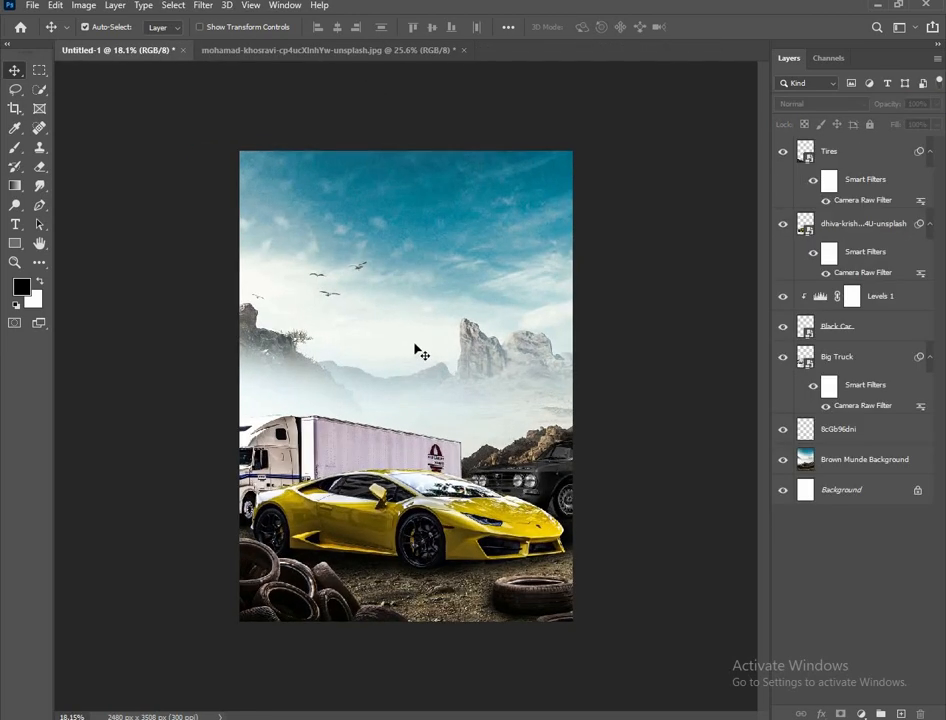
- Select the standing man in the unsplash photo with Select Subject and check the selection around his shoes and upper body
scroll(415, 372, up, 1)
click(320, 49)
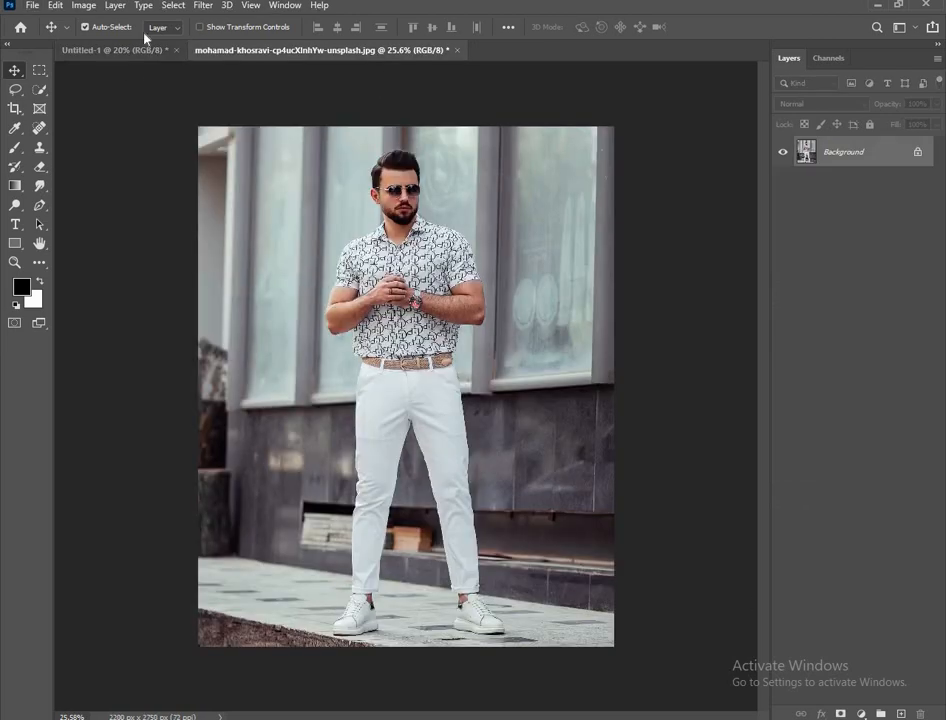
click(173, 5)
click(179, 177)
click(39, 89)
scroll(416, 515, up, 13)
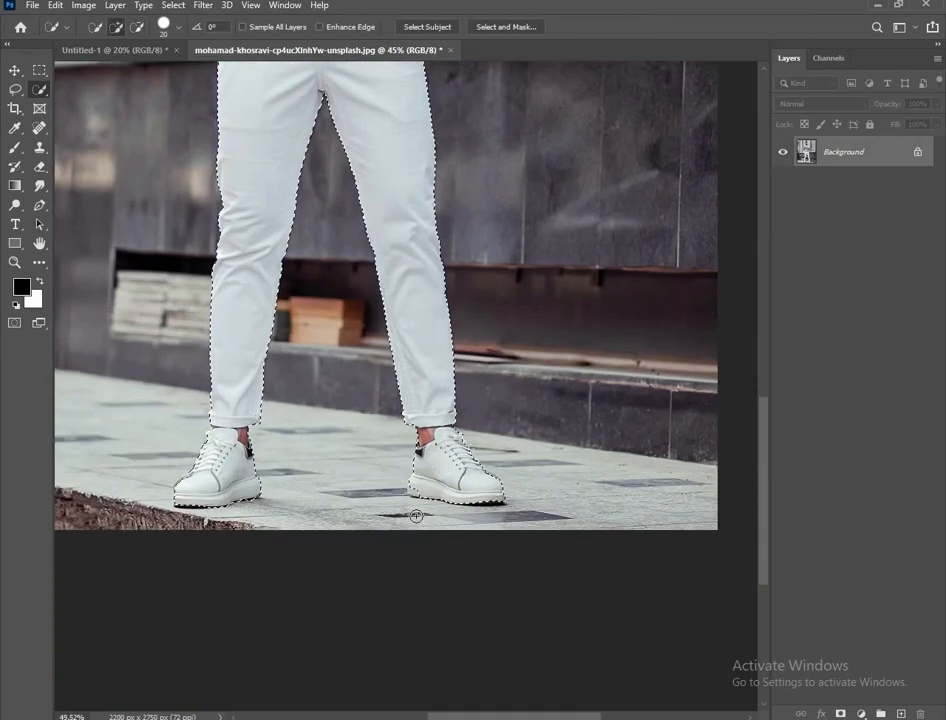
scroll(480, 500, left, 5)
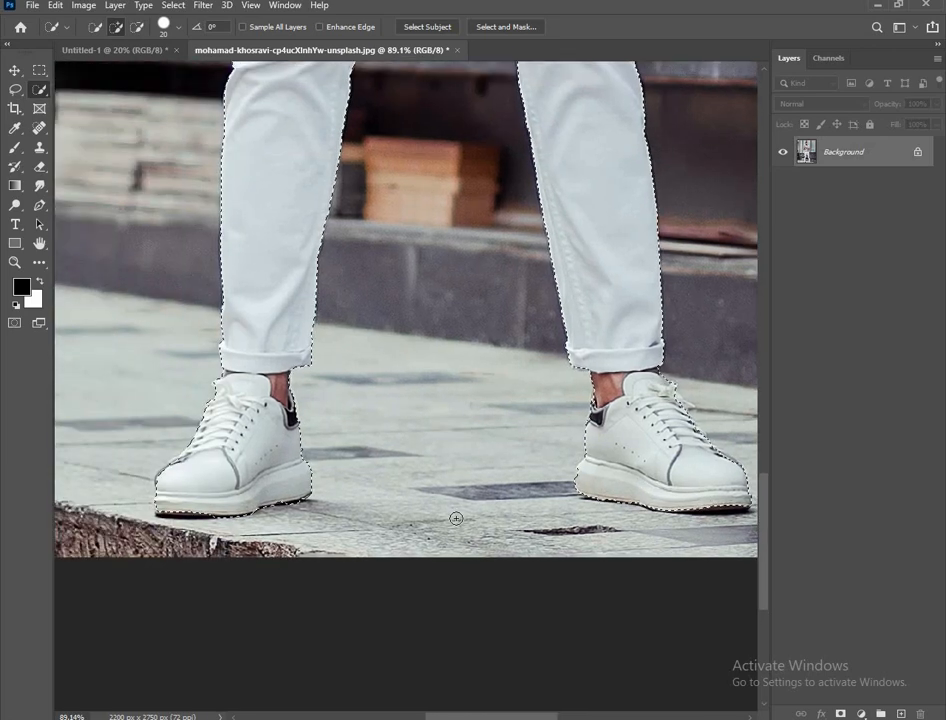
scroll(293, 441, down, 6)
scroll(386, 503, up, 6)
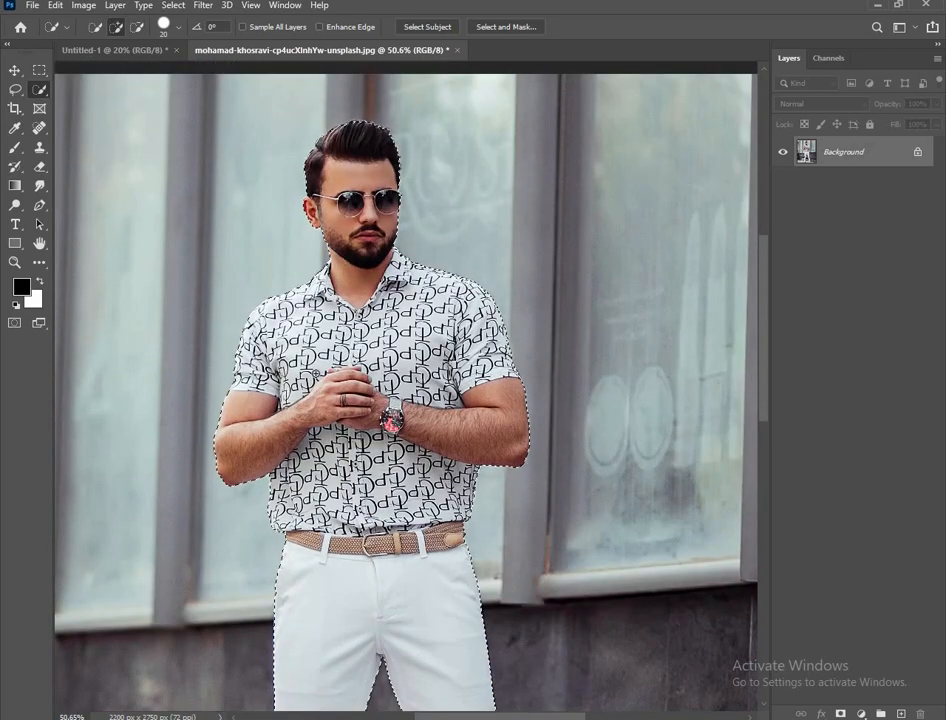
- Mask the man out of his background, bring him into the poster, and close the source photo without saving
click(841, 713)
key(v)
scroll(400, 246, down, 6)
drag(393, 280, 398, 428)
click(548, 50)
key(n)
- Scale the man down and stand him on the ground in front of the middle of the yellow car
key(ctrl+t)
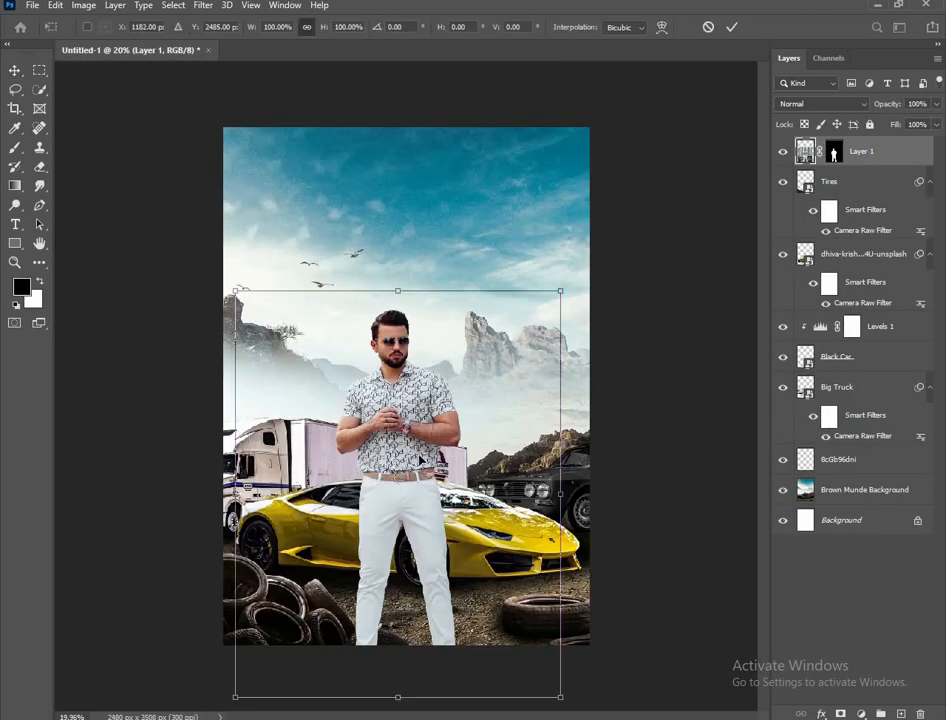
drag(557, 492, 536, 492)
drag(423, 507, 431, 464)
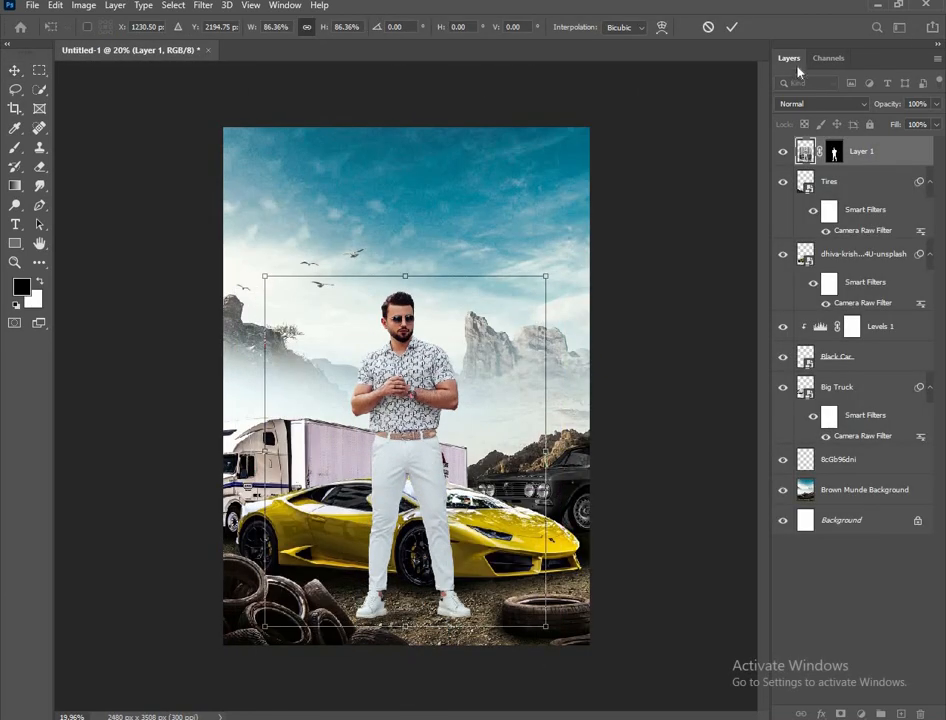
drag(546, 451, 520, 451)
mouse_move(411, 442)
mouse_down()
mouse_move(395, 468)
mouse_move(400, 436)
mouse_up()
key(Return)
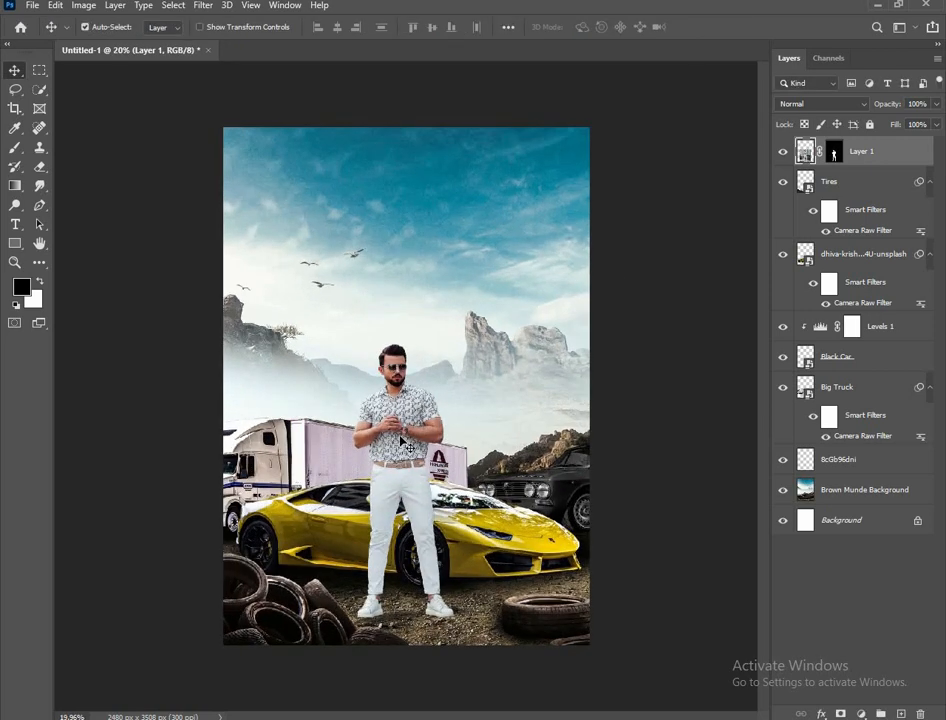
- Enlarge the man slightly upward while keeping his feet on the ground
key(ctrl+t)
drag(399, 325, 400, 318)
click(731, 27)
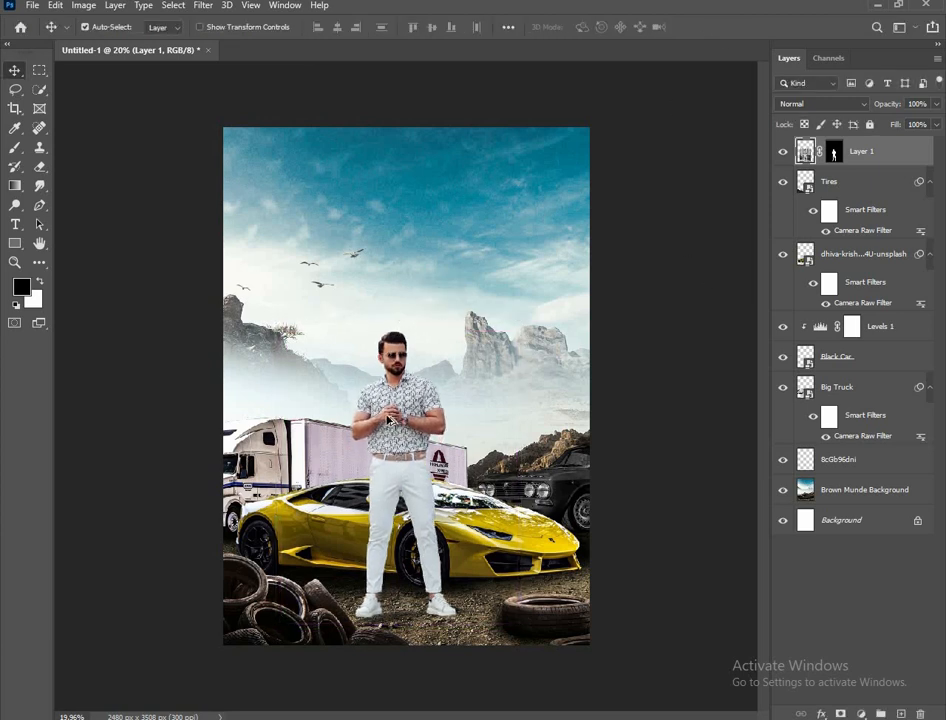
scroll(389, 420, down, 1)
scroll(410, 425, up, 1)
click(203, 6)
click(212, 121)
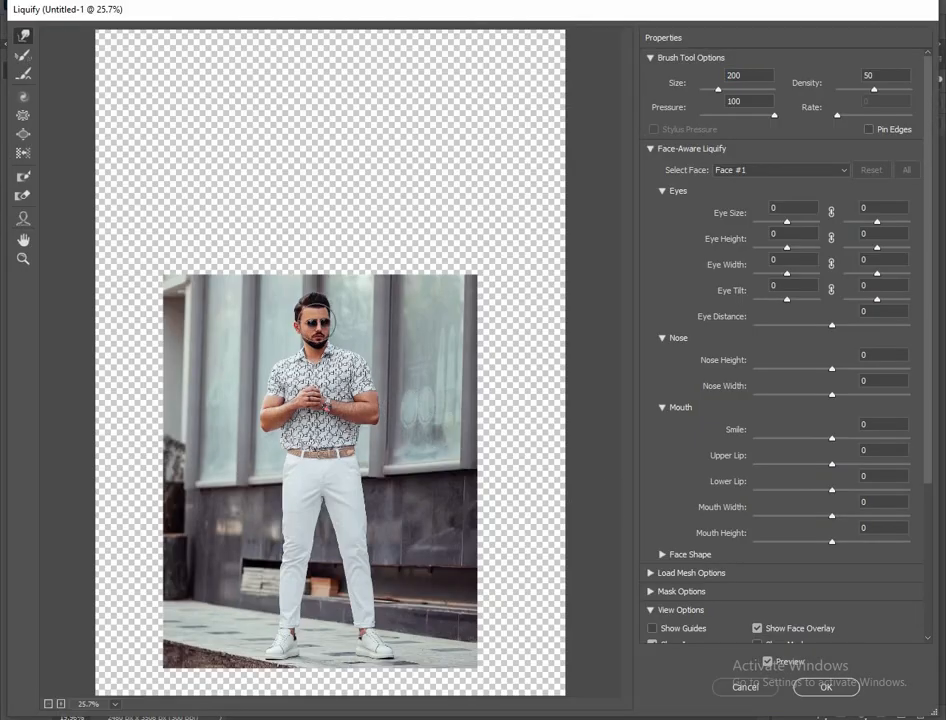
scroll(325, 318, up, 5)
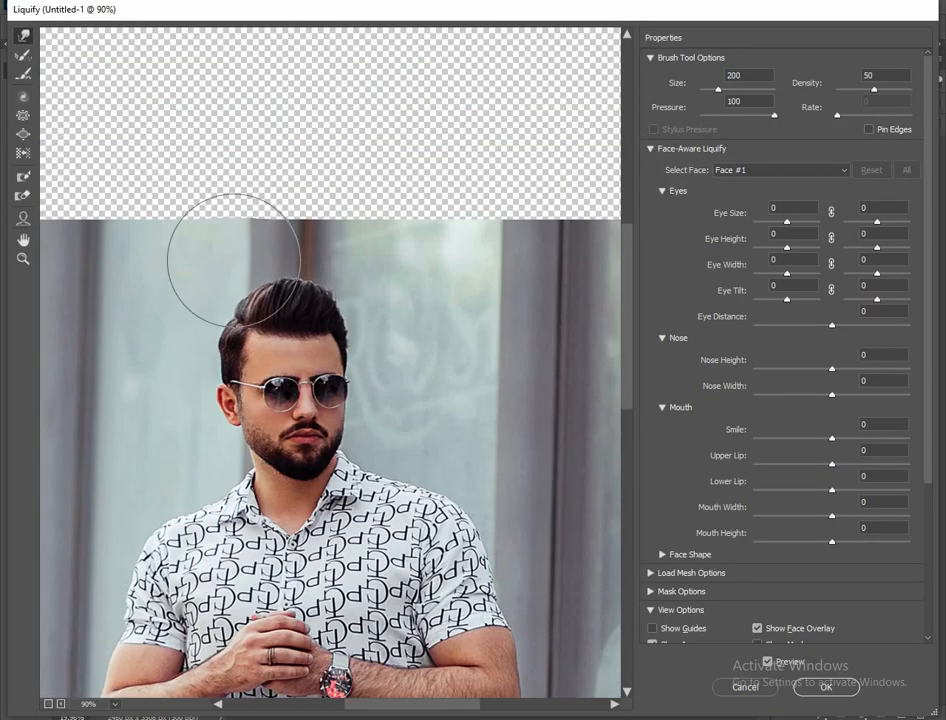
mouse_move(233, 260)
mouse_down()
mouse_move(249, 249)
mouse_move(342, 253)
mouse_move(310, 256)
mouse_move(320, 268)
mouse_up()
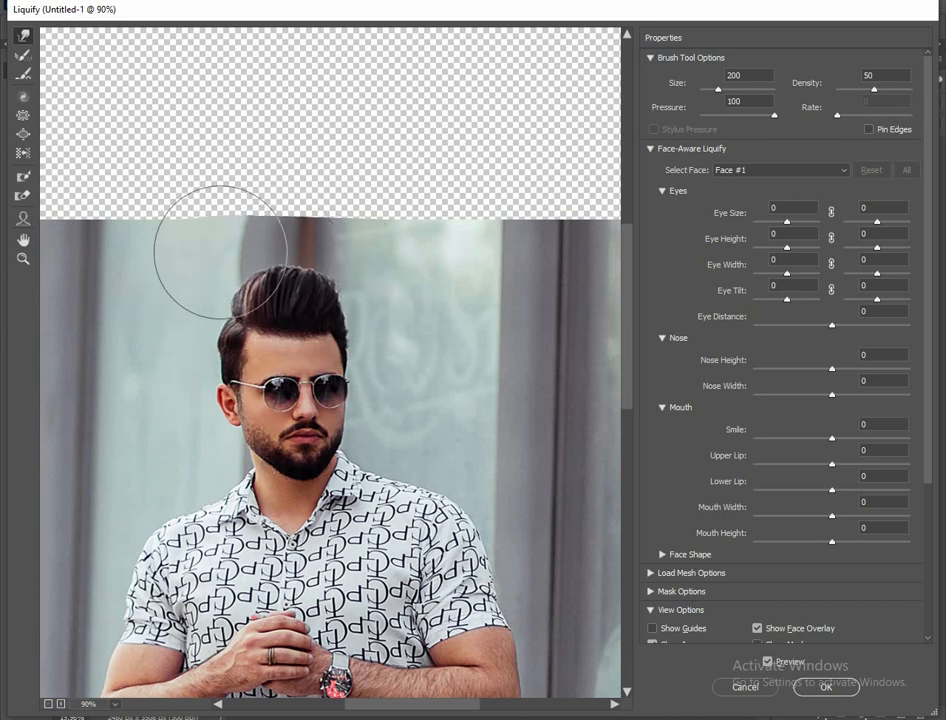
scroll(300, 268, down, 1)
click(743, 688)
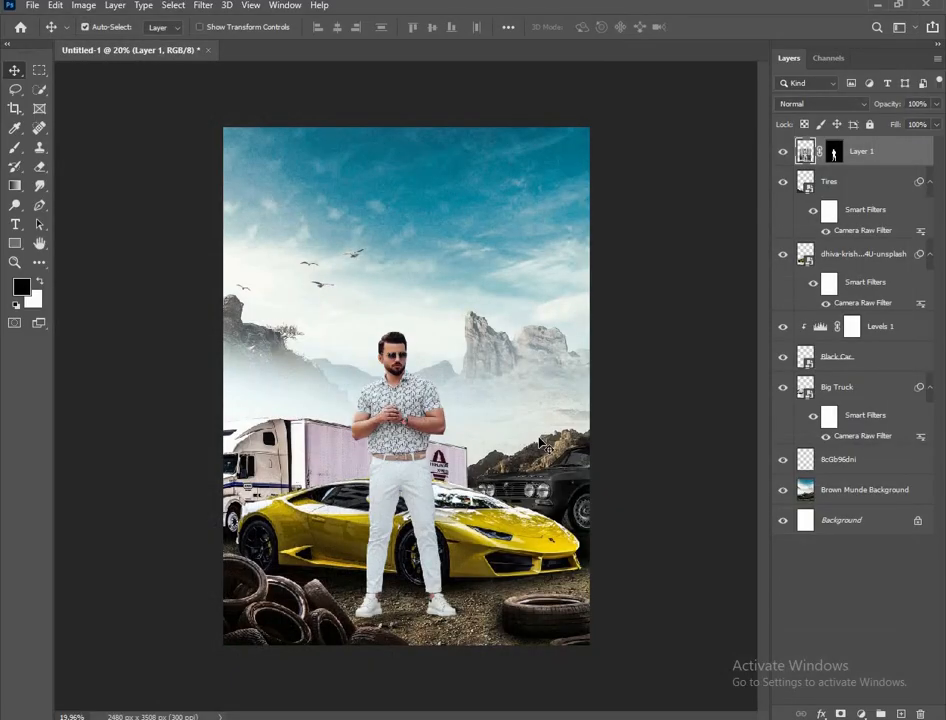
- Apply Camera Raw to the man with temperature +7, exposure -0.45, contrast +39, highlights +50 and clarity +62
click(203, 5)
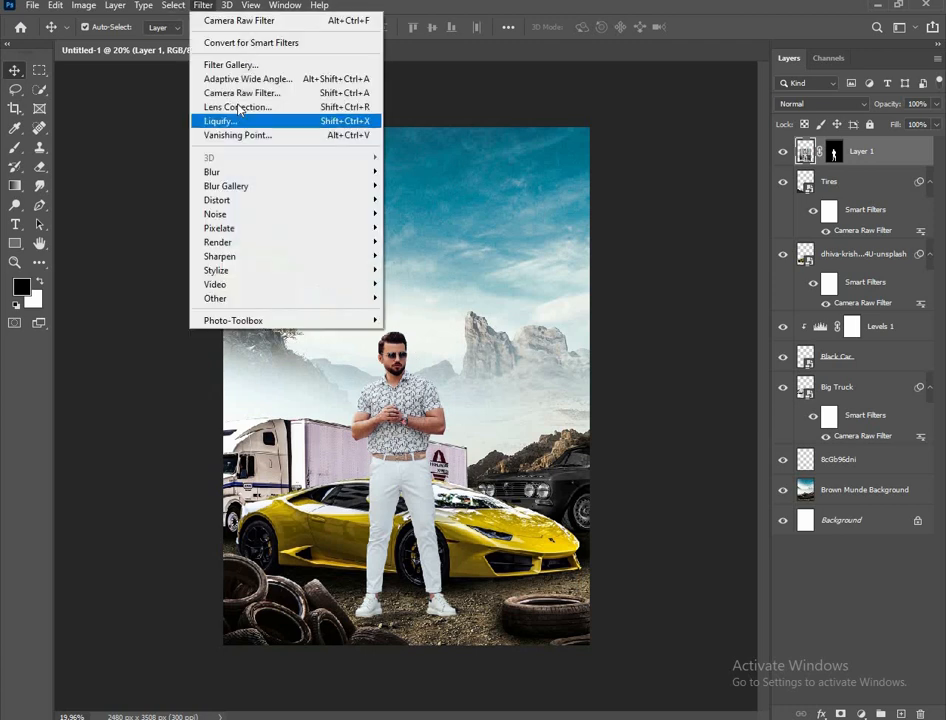
click(215, 120)
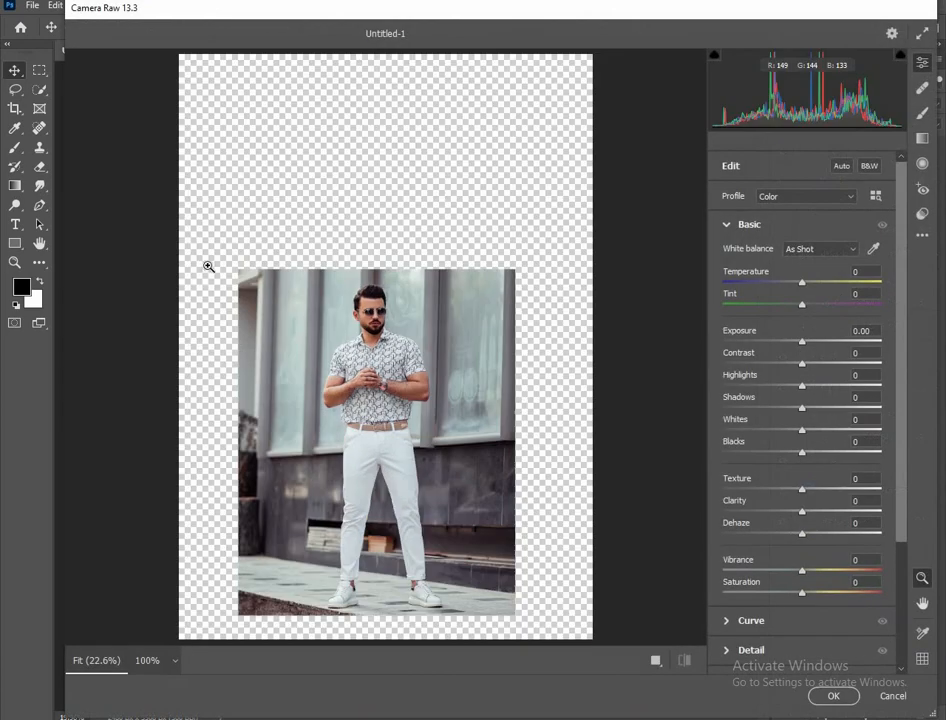
drag(802, 341, 842, 387)
drag(802, 283, 809, 282)
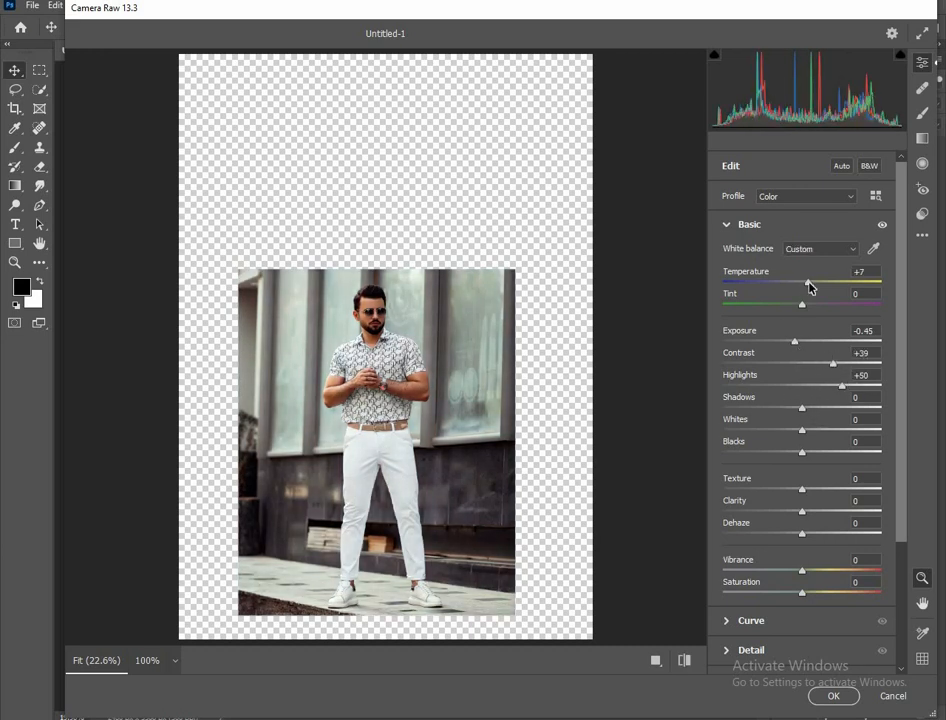
drag(804, 512, 846, 512)
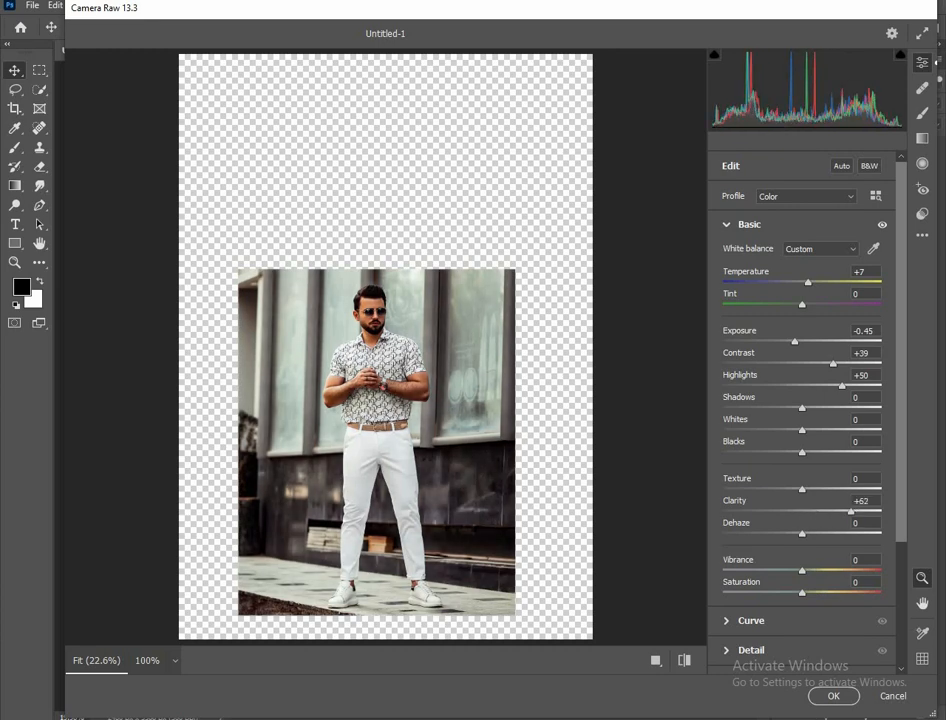
key(Return)
- Paint soft black shadows on the ground around the man's shoes on the Brown Munde Background layer, with the brush at 57% opacity
click(860, 490)
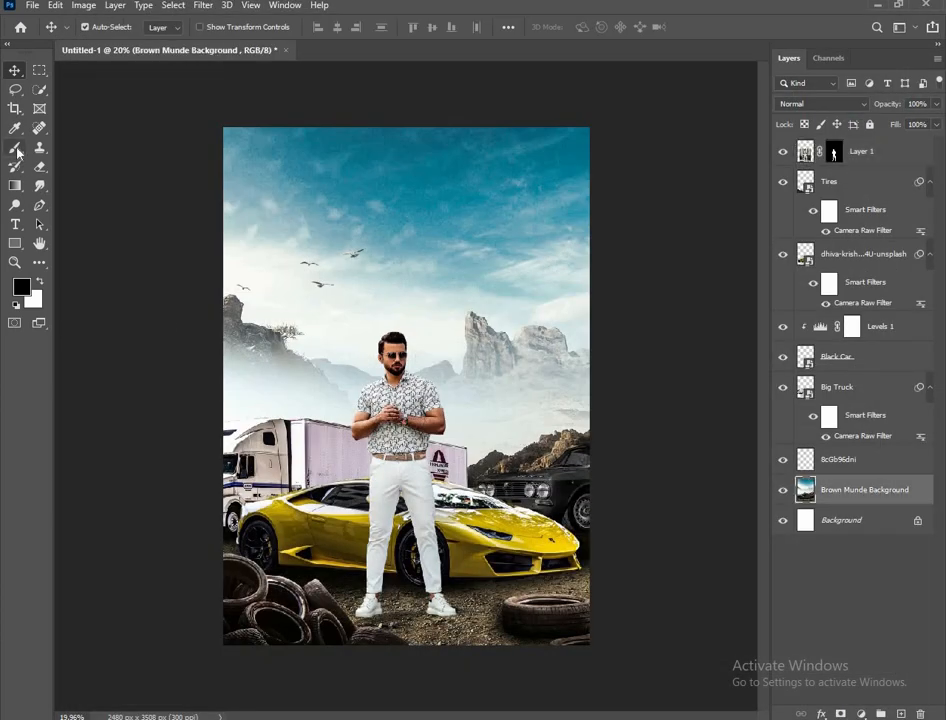
key(b)
scroll(384, 509, up, 5)
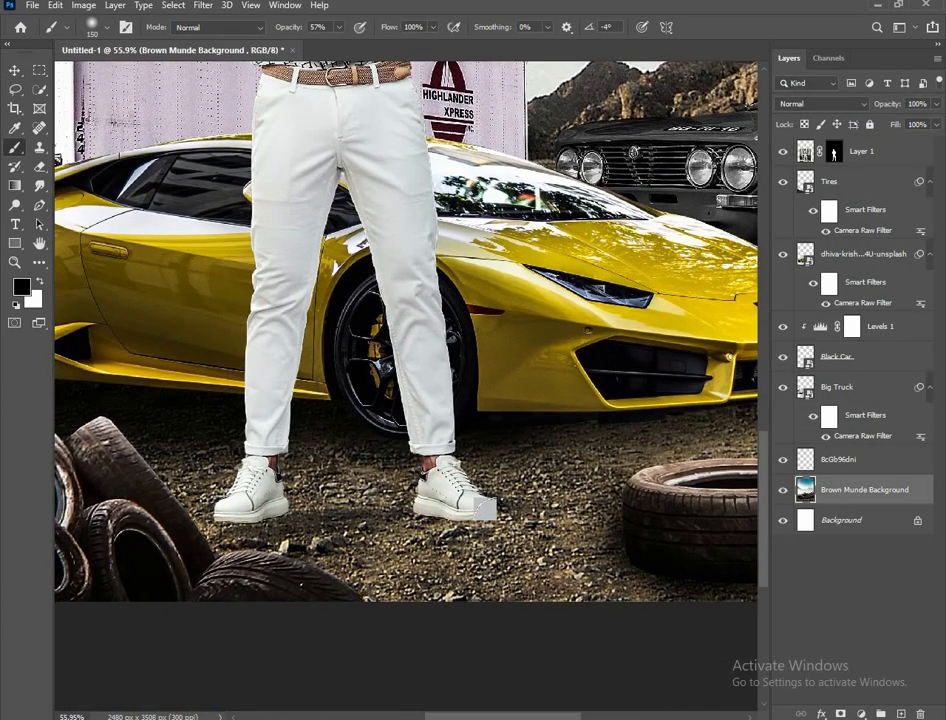
drag(295, 508, 336, 508)
mouse_move(482, 464)
mouse_down()
mouse_move(410, 475)
mouse_move(540, 467)
mouse_up()
key(bracketright)
key(bracketright)
key(bracketright)
scroll(357, 450, down, 5)
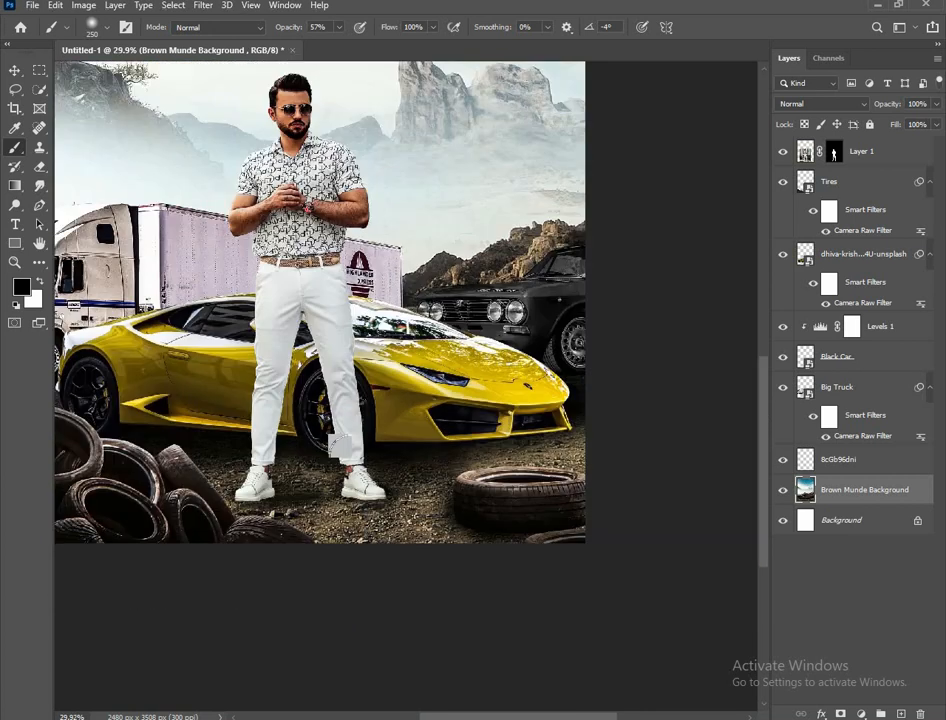
click(15, 70)
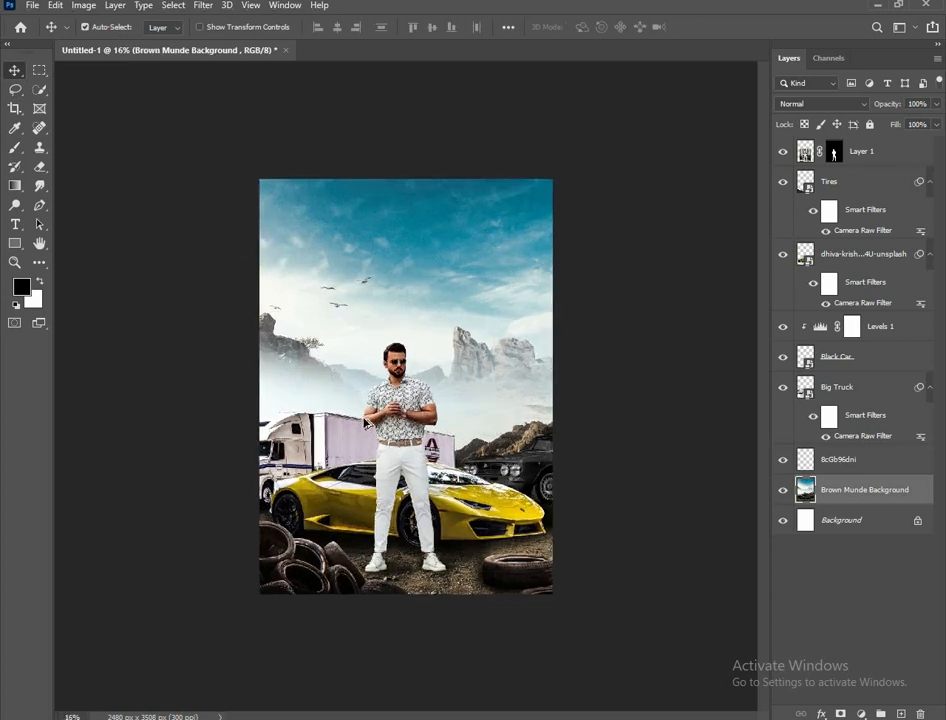
scroll(368, 423, up, 1)
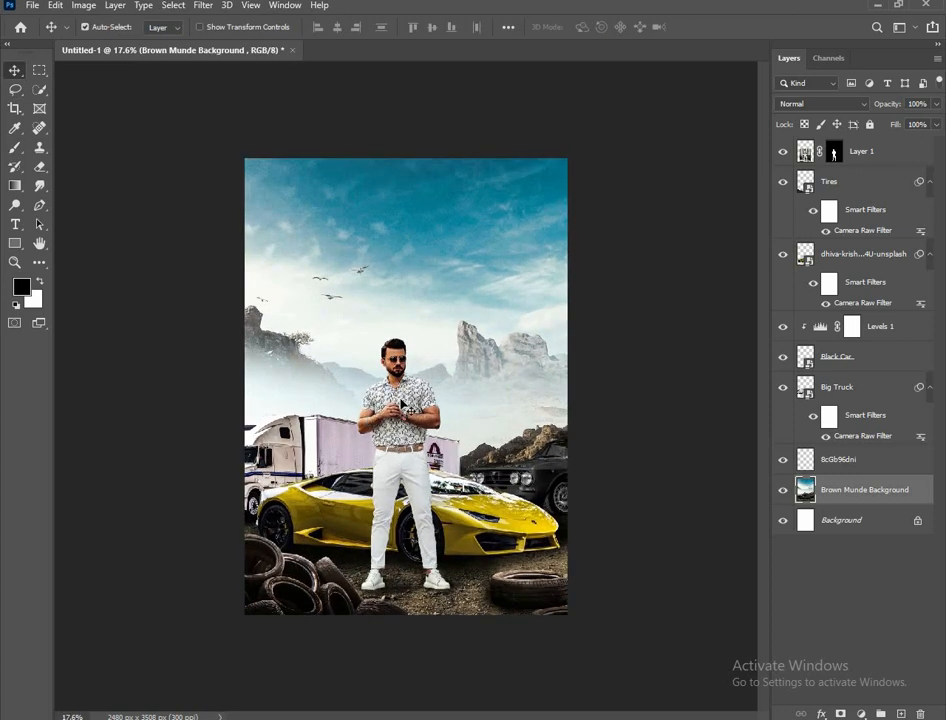
scroll(402, 404, up, 1)
scroll(404, 458, down, 1)
scroll(366, 403, up, 1)
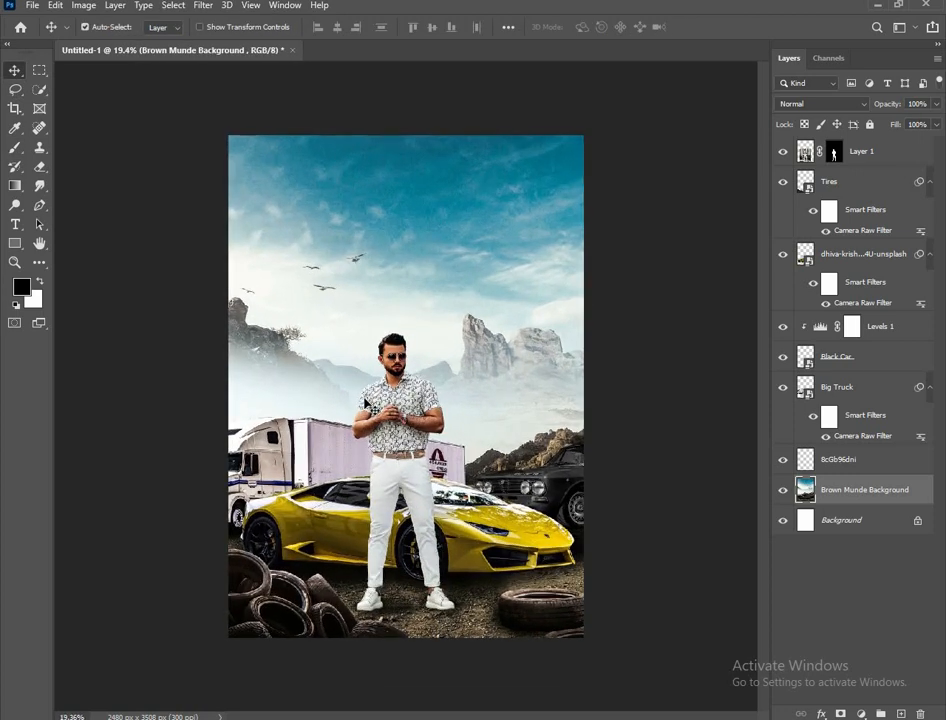
ctrl+click(856, 522)
ctrl+click(857, 461)
ctrl+click(861, 390)
ctrl+click(858, 322)
ctrl+click(874, 323)
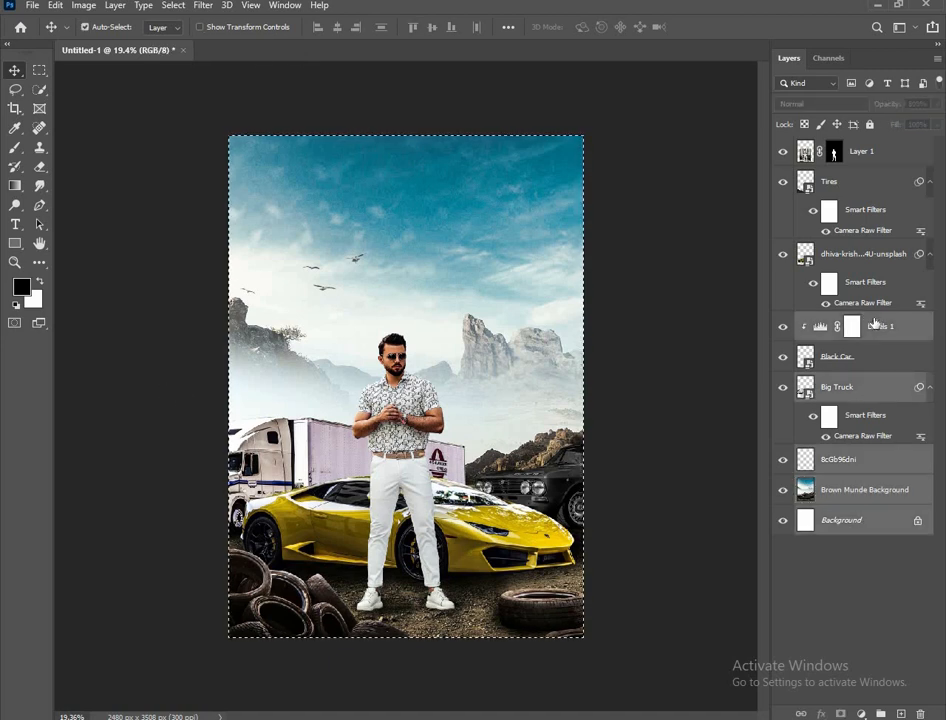
key(s)
- Select all layers of the poster, from the background up to the man, and convert them into one smart object
click(815, 292)
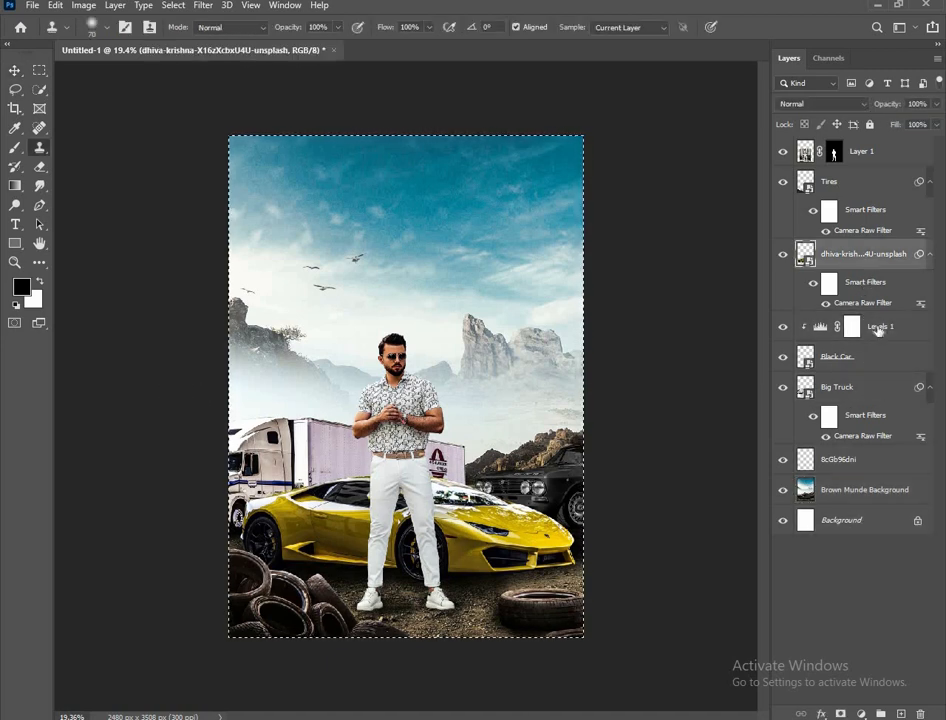
ctrl+click(878, 329)
ctrl+click(873, 388)
ctrl+click(870, 463)
ctrl+click(868, 491)
ctrl+click(868, 518)
ctrl+click(863, 183)
ctrl+click(872, 156)
right_click(870, 156)
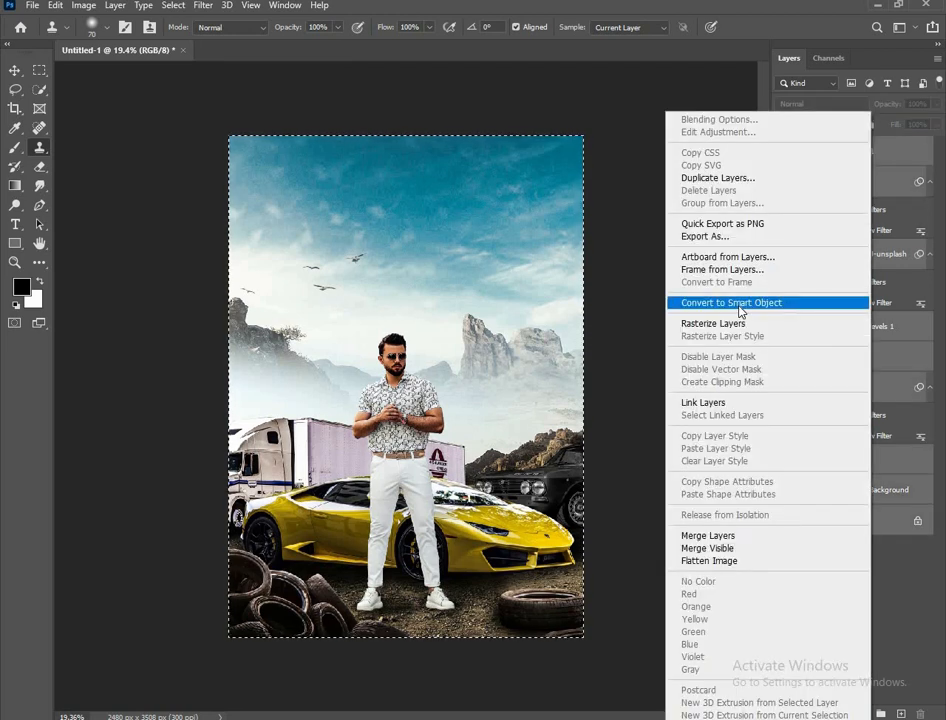
click(738, 305)
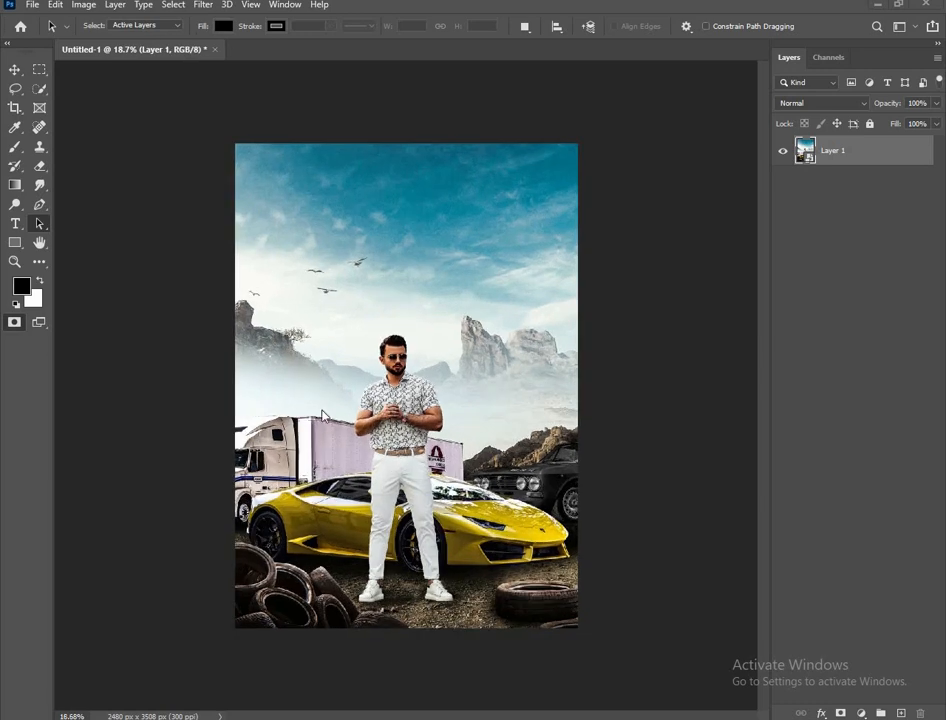
- Grade the combined poster in Camera Raw with temperature -11 and clarity +40, and shift the oranges hue slightly toward red
click(203, 5)
click(218, 92)
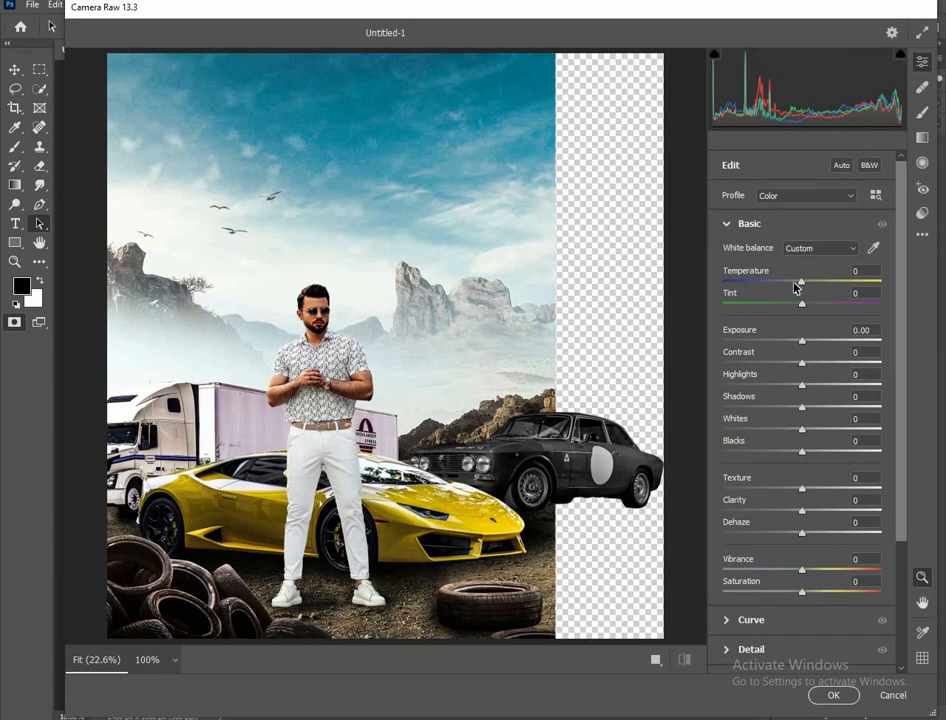
drag(795, 288, 787, 288)
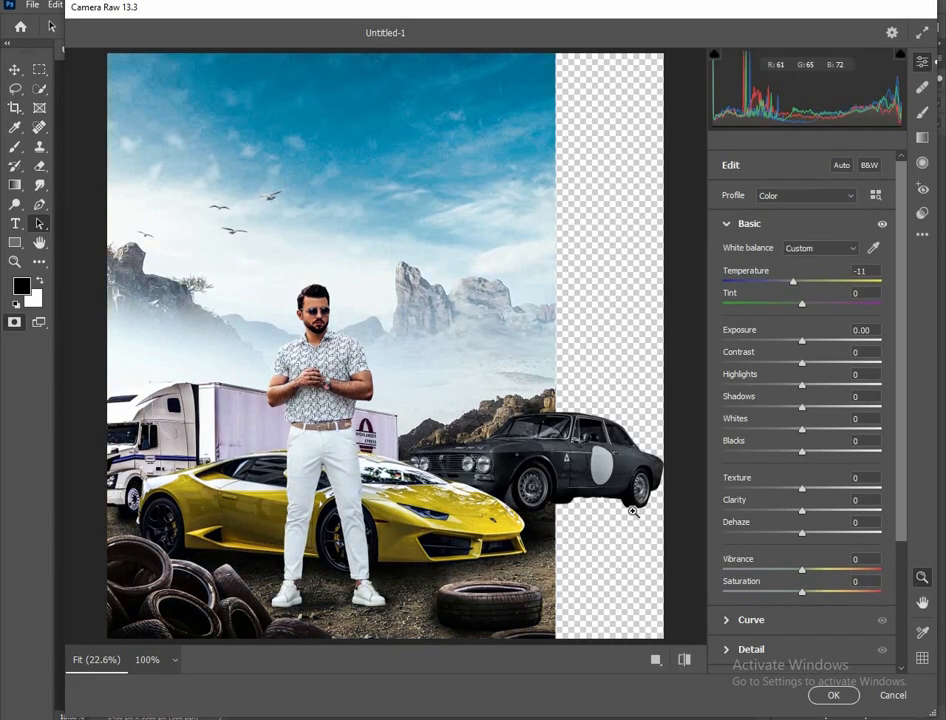
drag(803, 516, 838, 512)
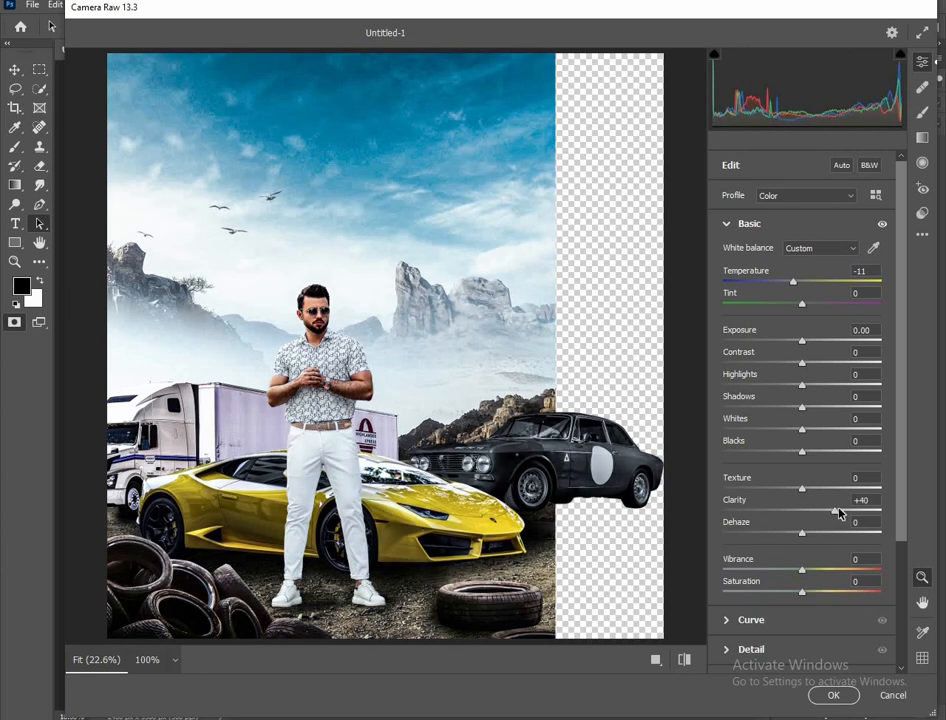
scroll(792, 470, down, 3)
click(792, 511)
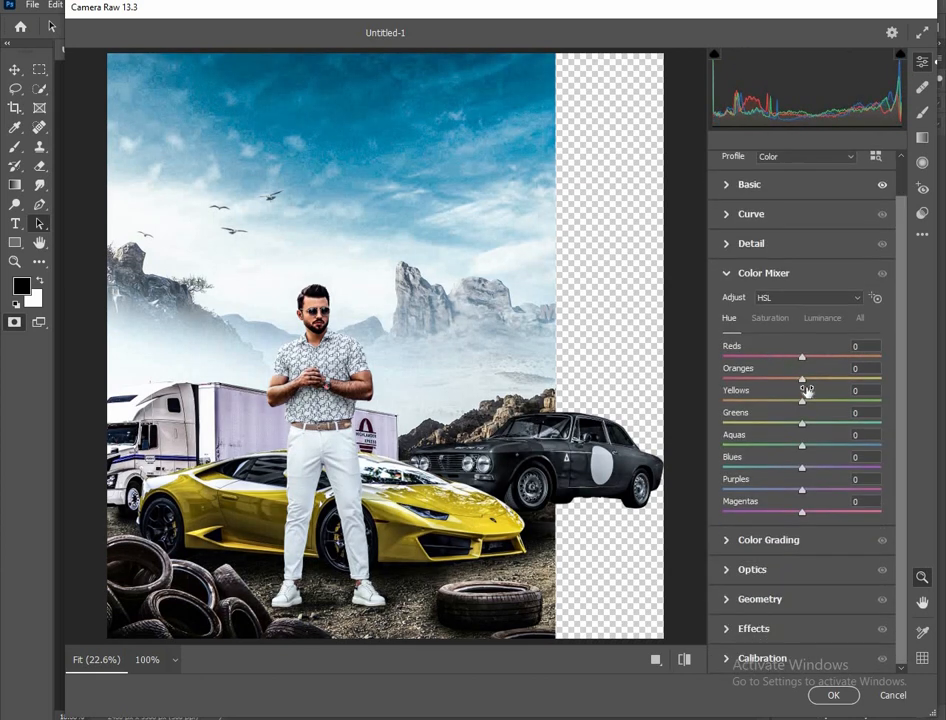
drag(803, 381, 792, 381)
- Add the Creative preset Turquoise & Red to the Camera Raw grade and apply the filter
key(shift+p)
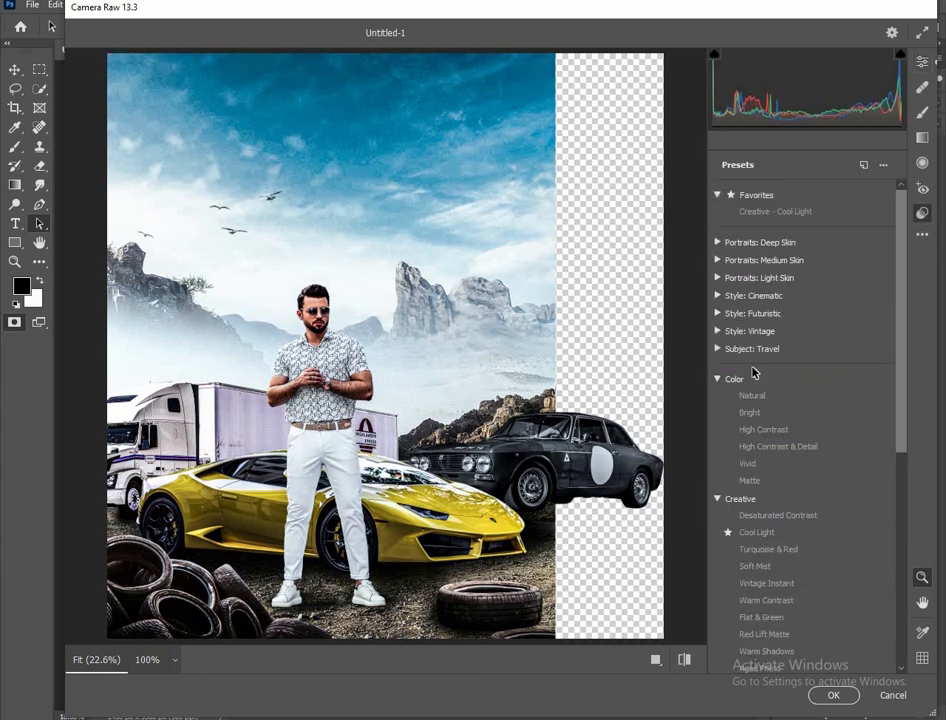
scroll(786, 391, down, 1)
scroll(782, 400, down, 1)
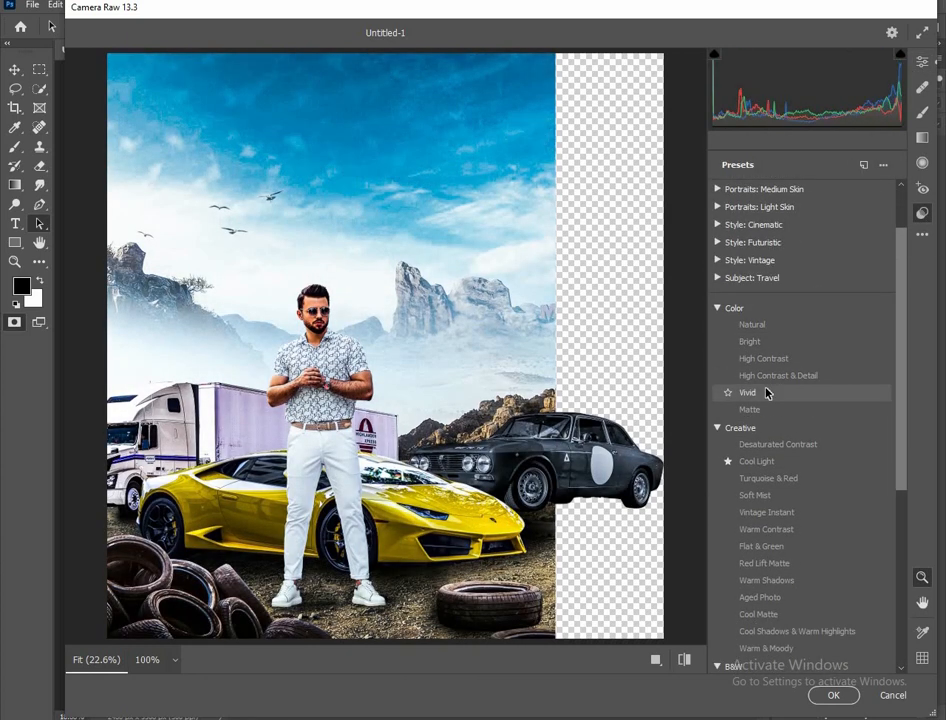
scroll(766, 392, down, 2)
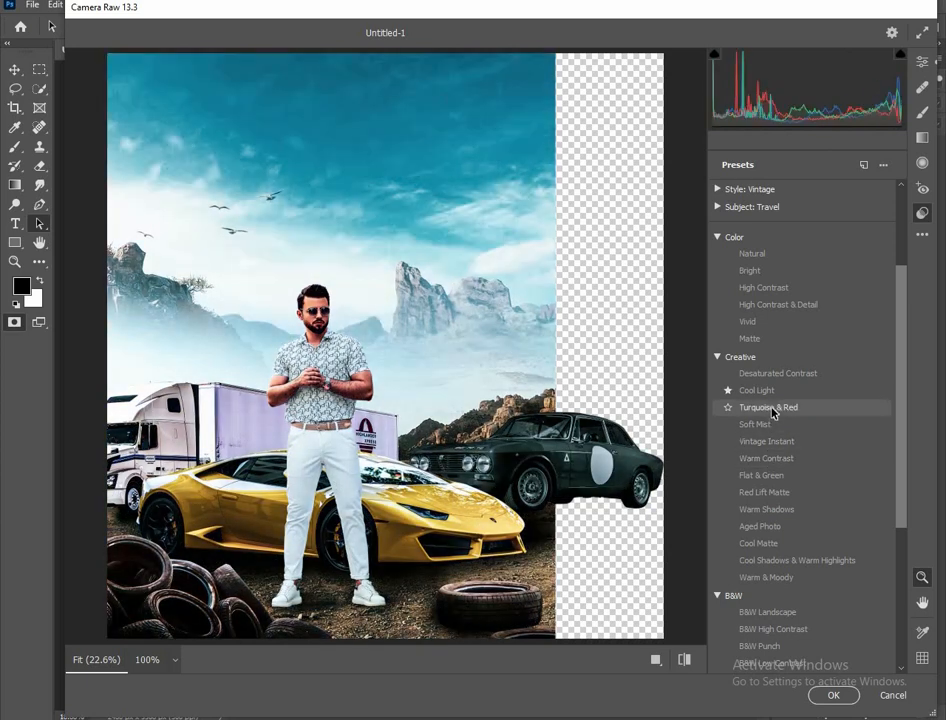
click(770, 408)
click(833, 695)
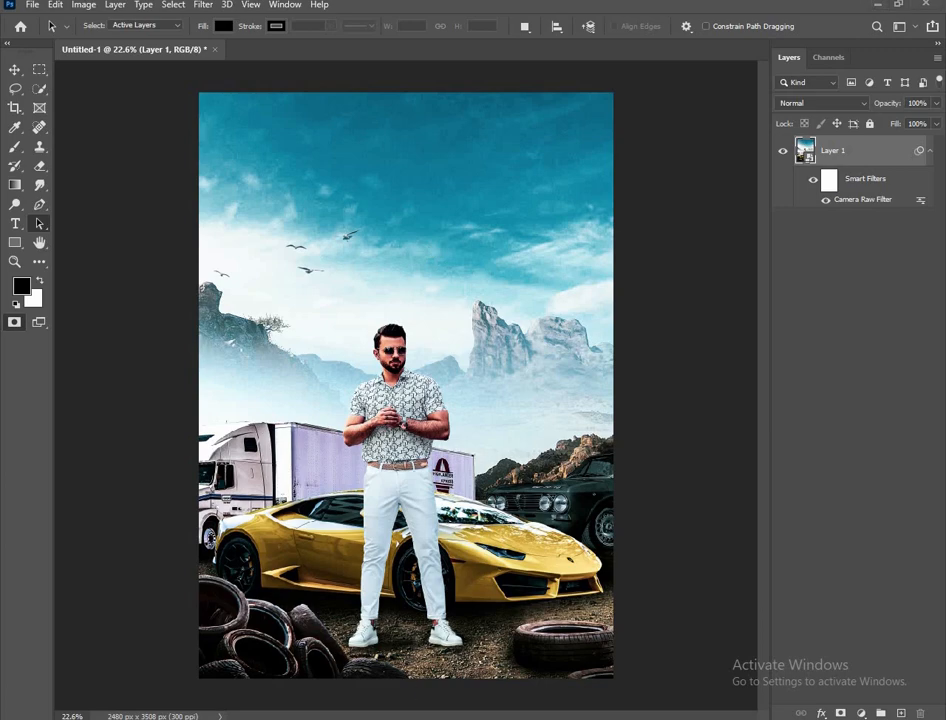
- Place the Brown Munde text image from Downloads, enlarge it and position the title in the sky near the poster's upper edge
key(super+e)
click(711, 133)
click(76, 118)
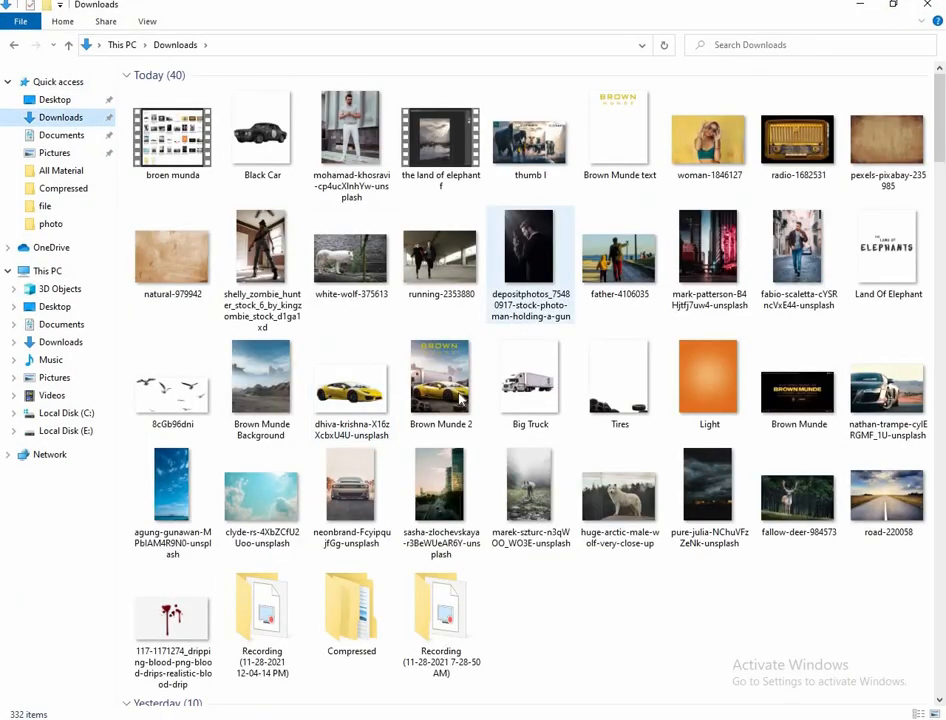
click(609, 150)
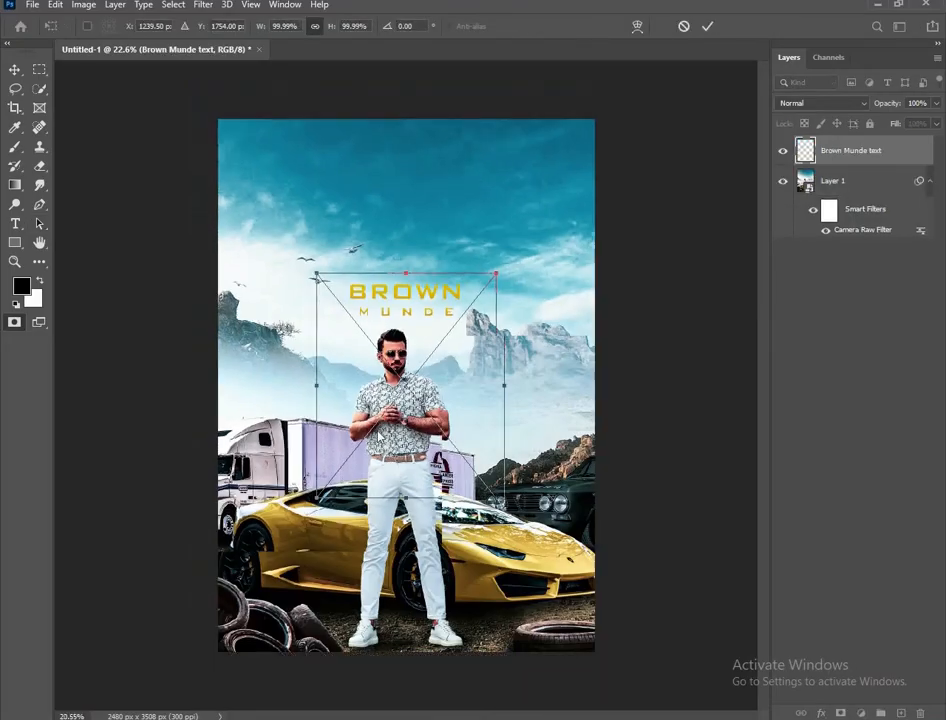
scroll(513, 382, down, 2)
drag(513, 382, 598, 372)
drag(410, 199, 410, 184)
click(706, 28)
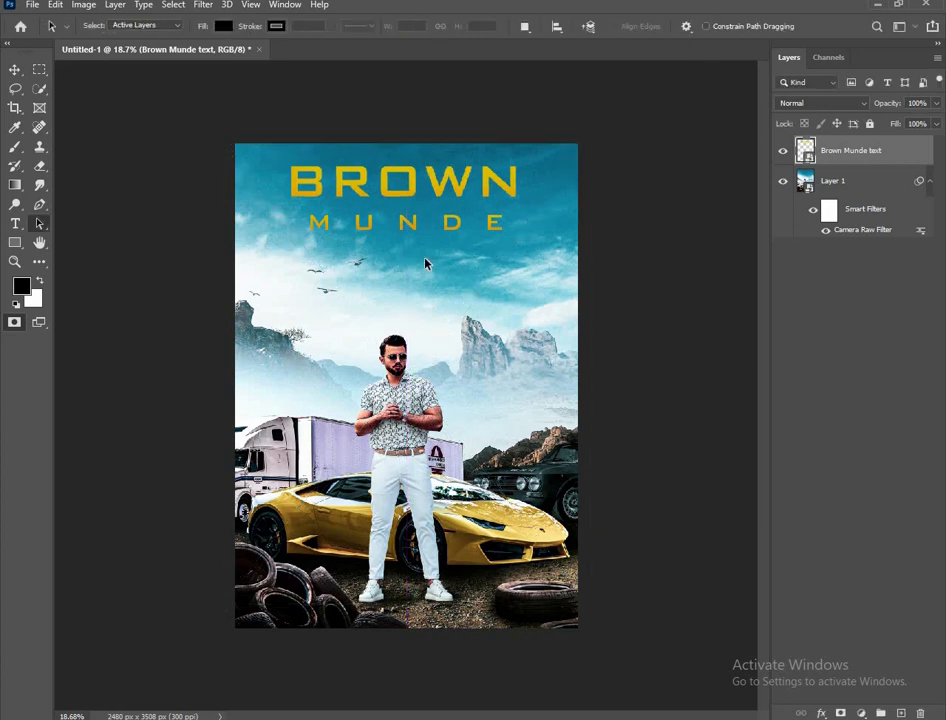
- Convert the title layer and the graded poster layer together into one smart object
scroll(376, 276, down, 1)
scroll(369, 251, up, 1)
right_click(866, 187)
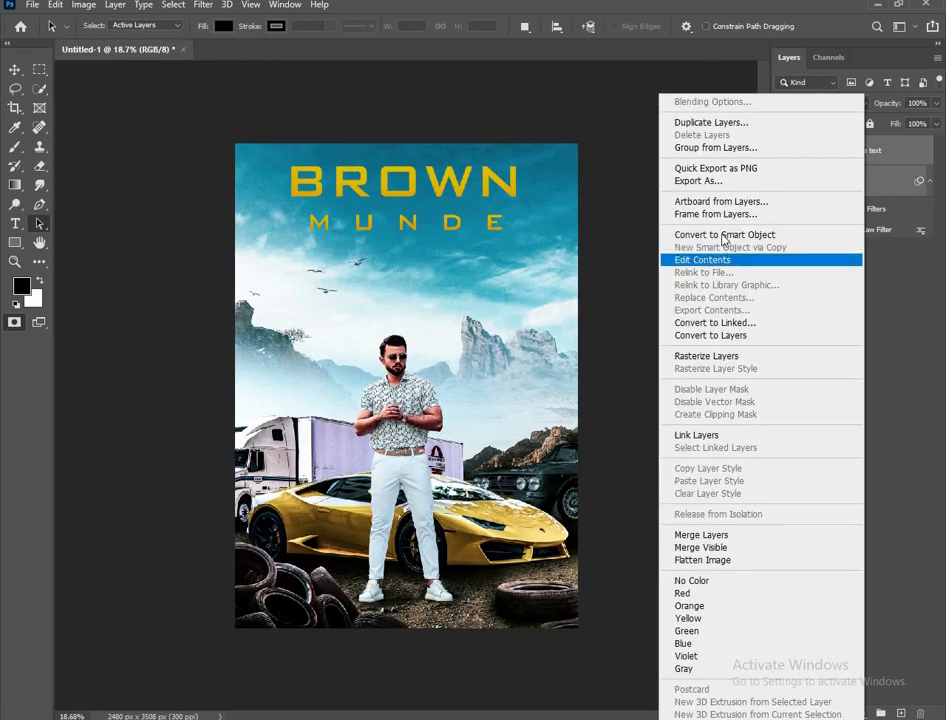
click(690, 258)
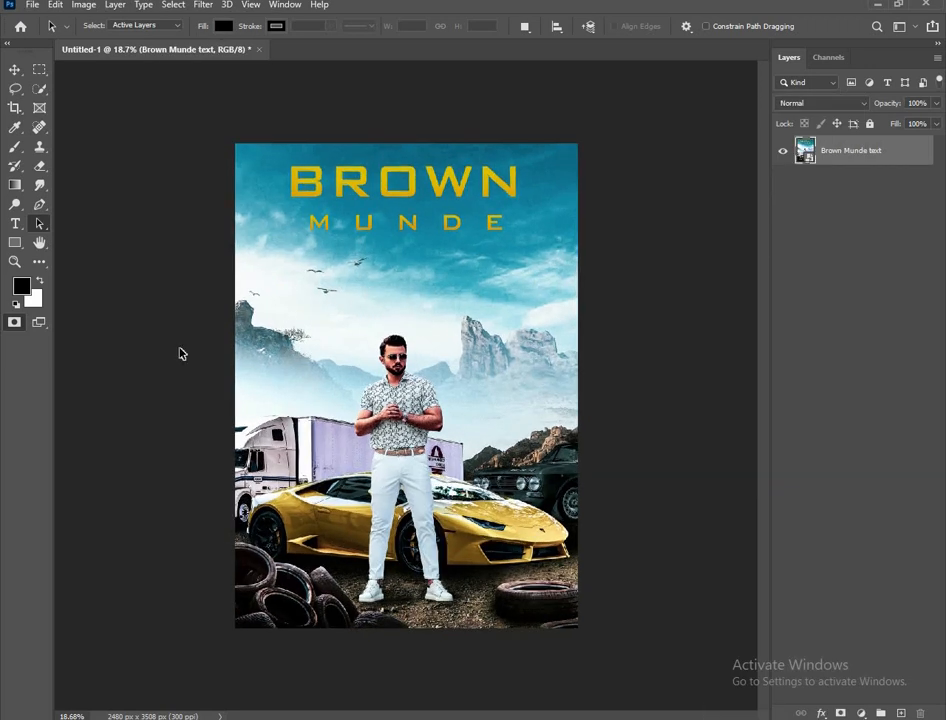
- Add a Photo Filter adjustment over the poster with Warming Filter (85) and raise its density for a stronger warm tint
click(862, 713)
click(855, 612)
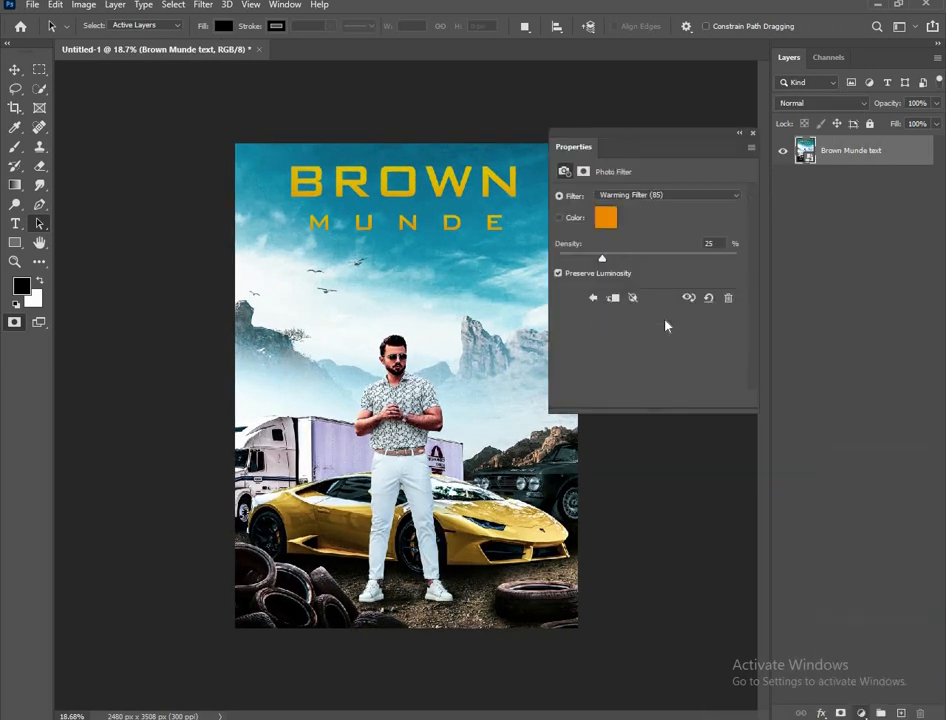
drag(602, 259, 653, 251)
click(752, 133)
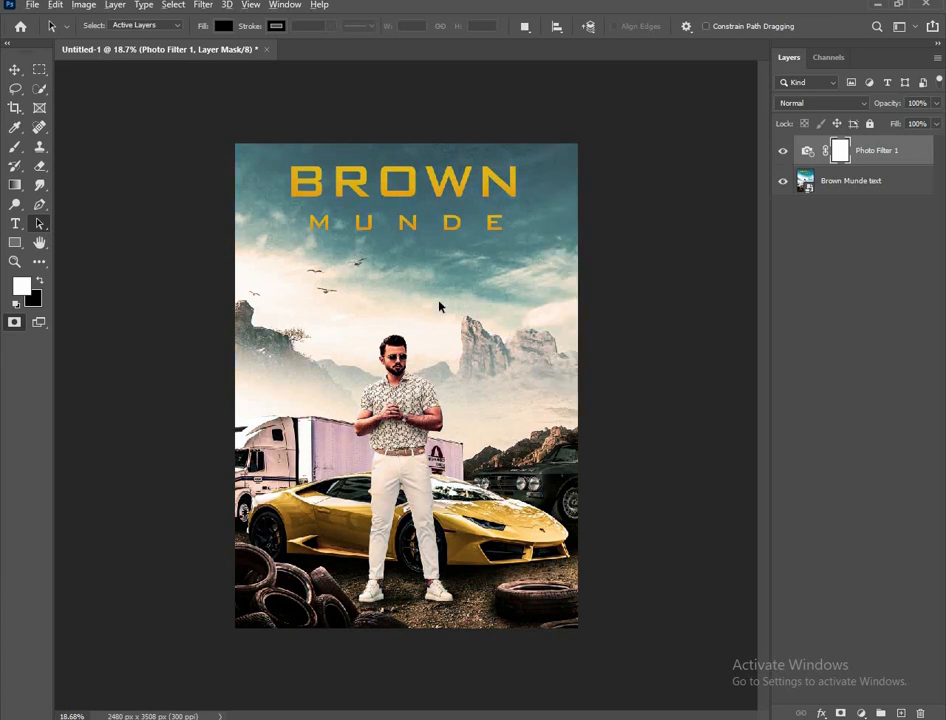
- Add a Color Balance adjustment above the photo filter and shift the cyan-red balance toward red
click(860, 711)
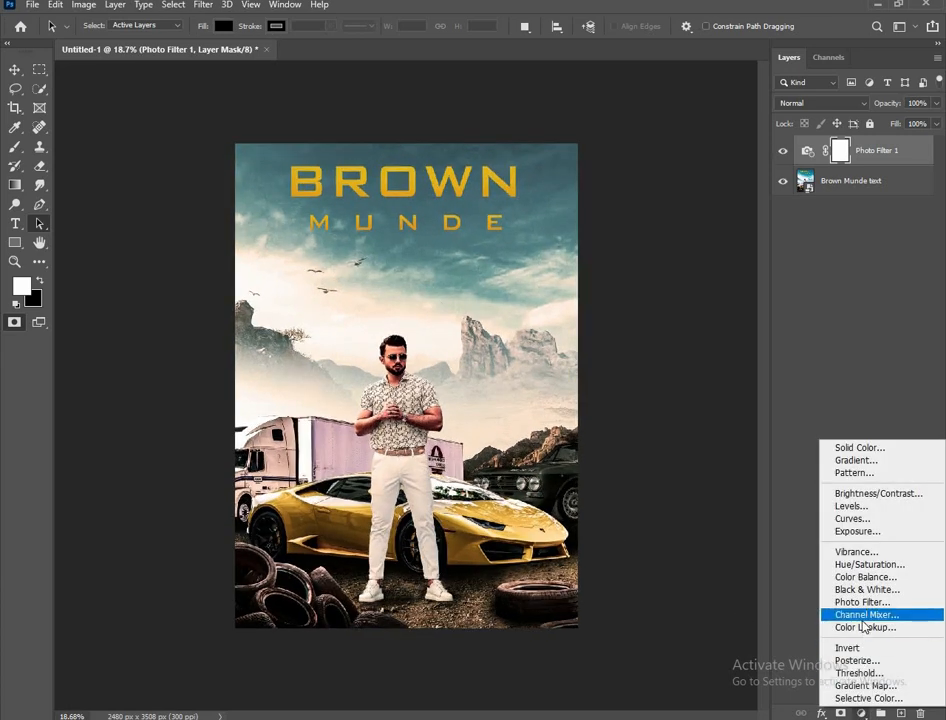
click(855, 580)
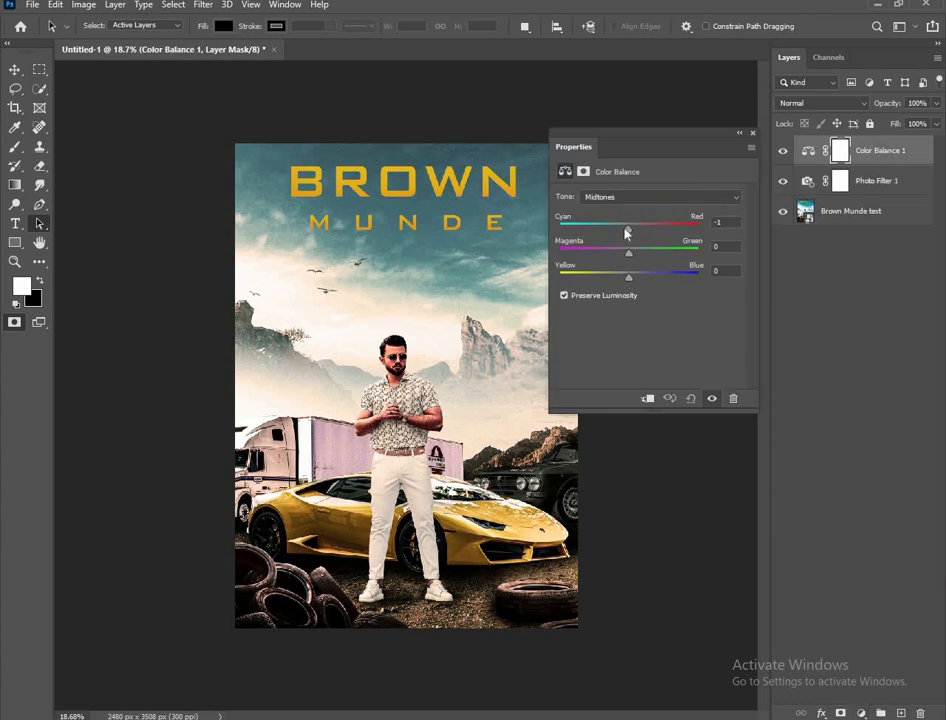
drag(656, 230, 645, 228)
click(752, 140)
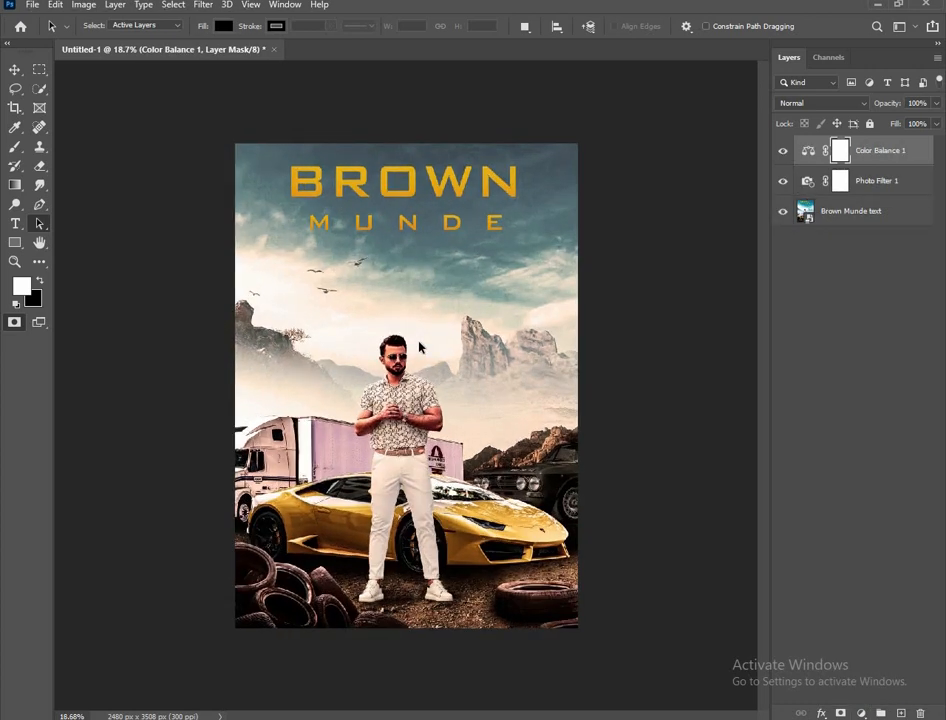